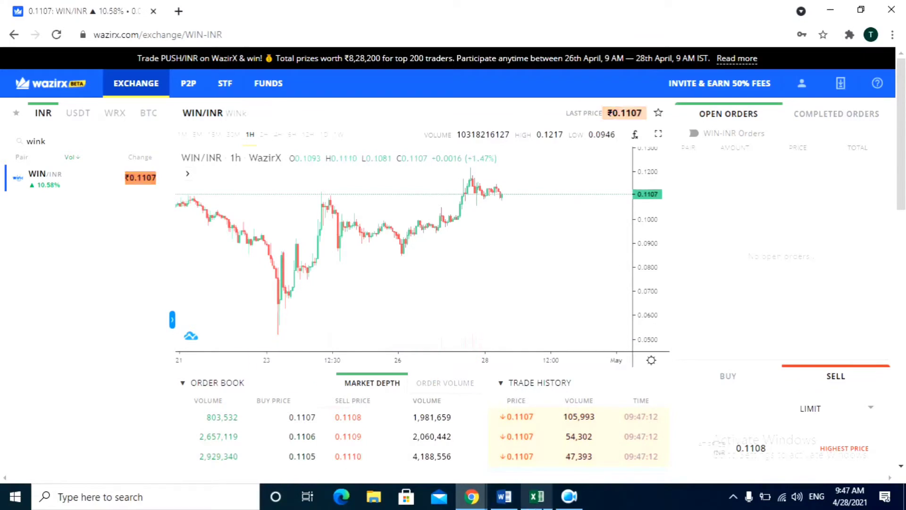
left_click(537, 496)
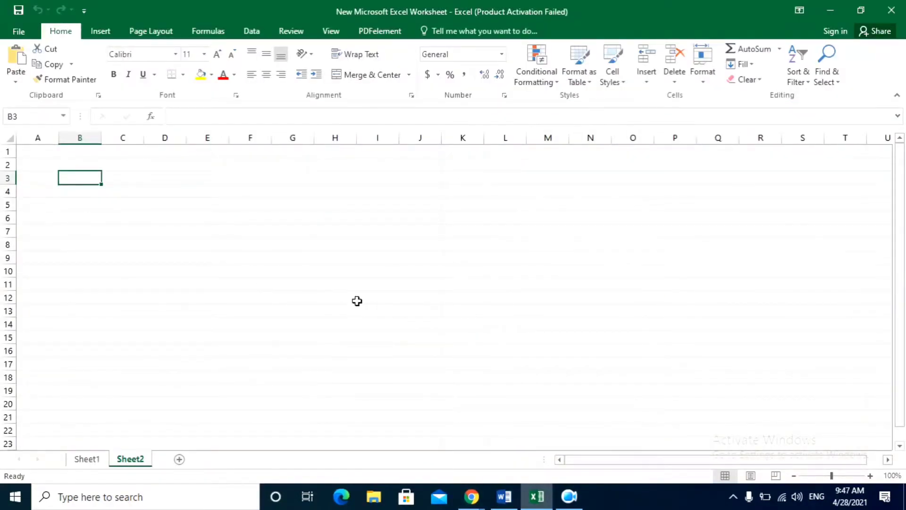
key("alt+Tab")
- Set the limit price of the WIN sell order to 0.1000 INR
scroll(750, 397, "down", 4)
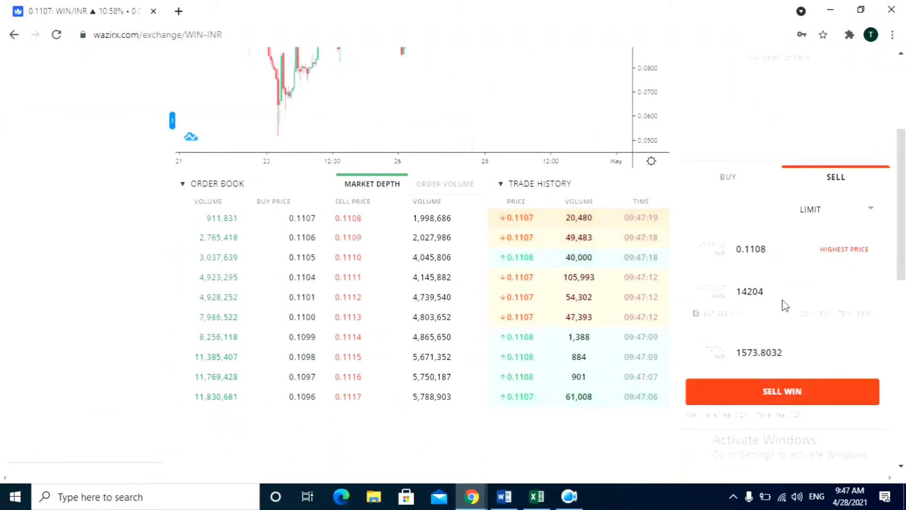
left_click(777, 258)
key("BackSpace")
key("BackSpace")
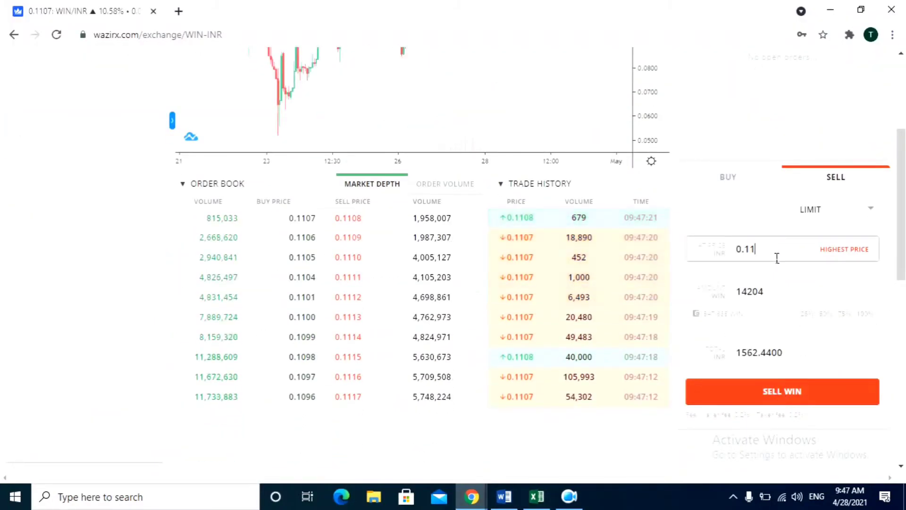
type("000")
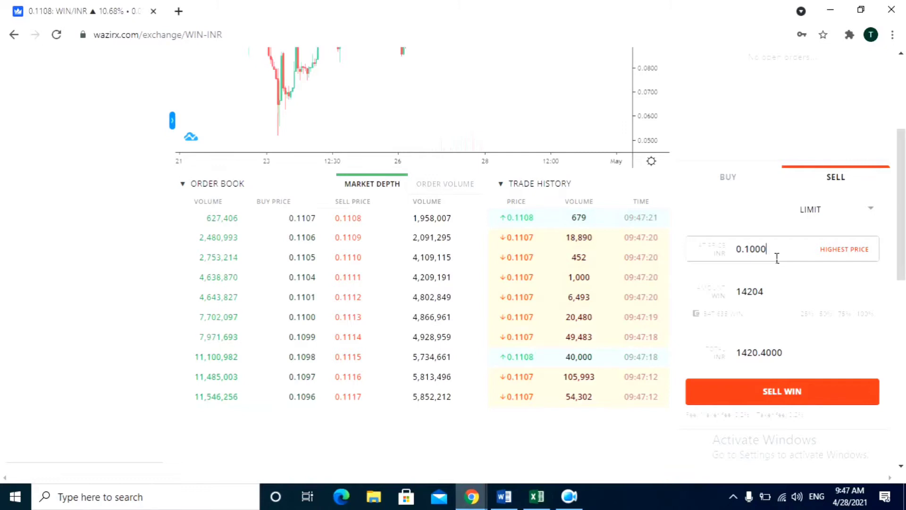
- Switch to the WIN buy order and set its total to 10000 INR
left_click(752, 176)
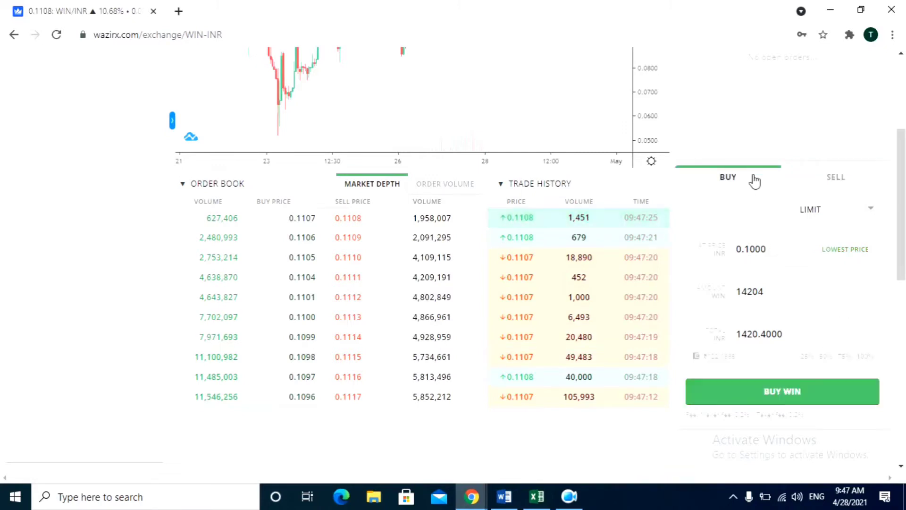
left_click(812, 334)
key("BackSpace")
key("BackSpace")
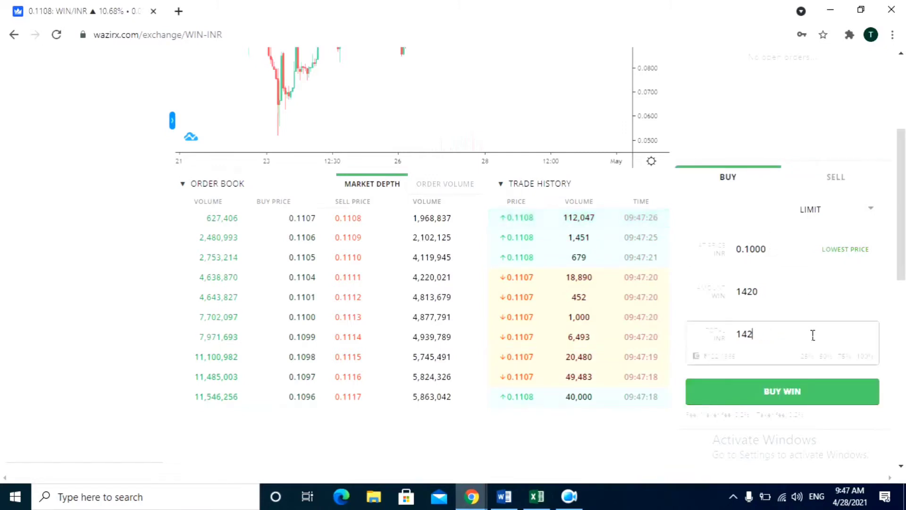
key("BackSpace")
key("BackSpace")
key("BackSpace")
type("10000")
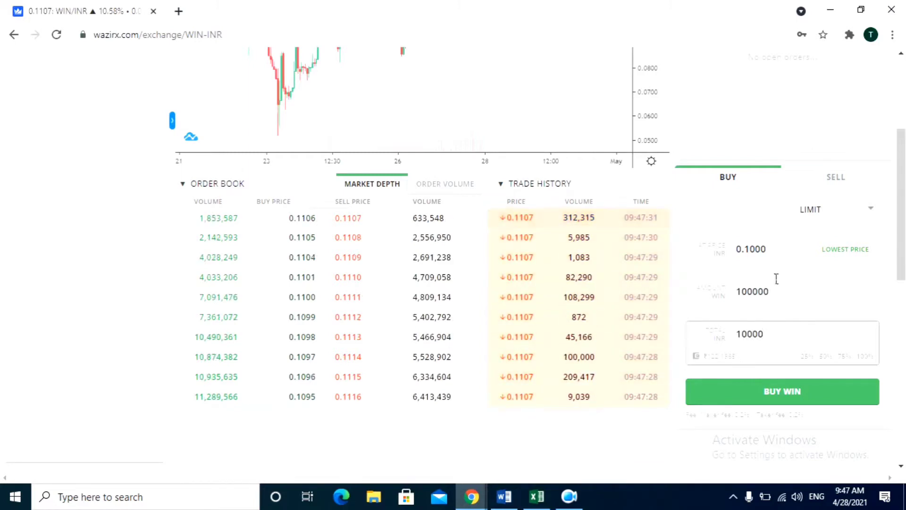
left_click(788, 307)
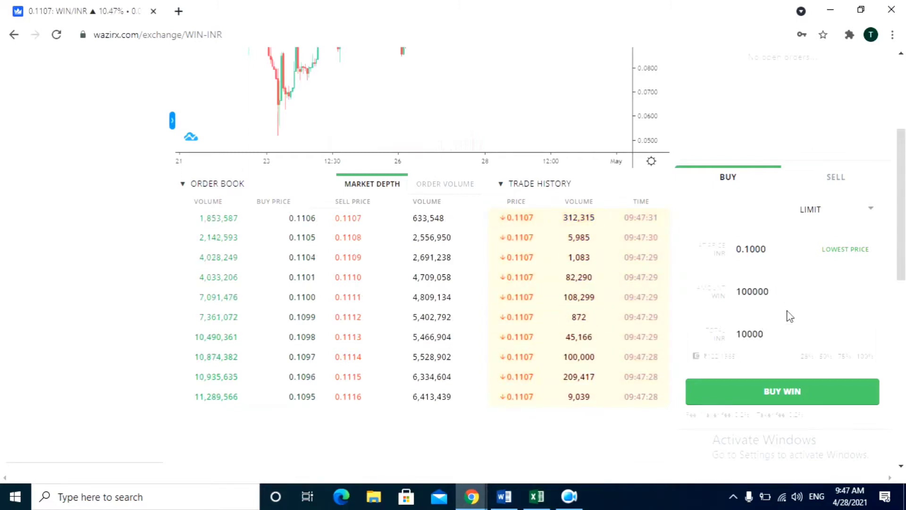
- Switch to the WIN sell order and set its limit price to 0.1500 INR
left_click(821, 184)
left_click(776, 252)
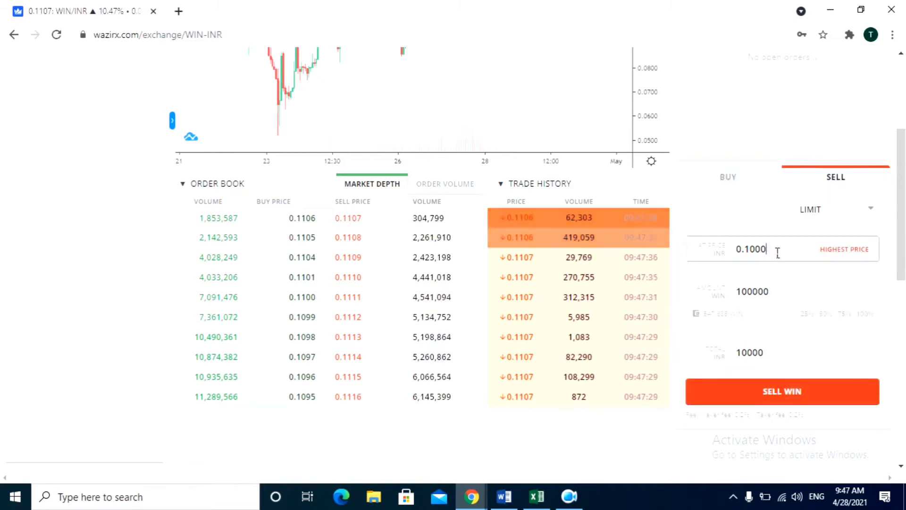
key("BackSpace")
key("BackSpace")
type("500")
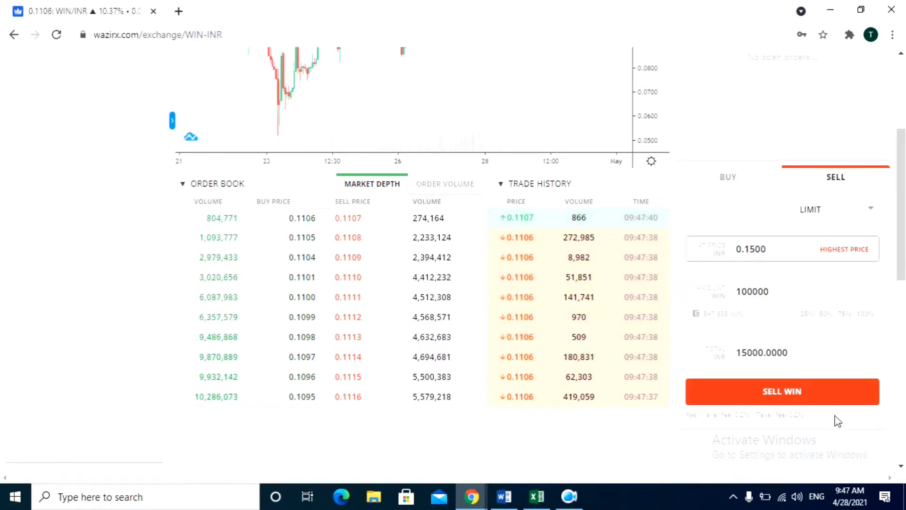
- Switch to the Excel worksheet and enter 15000 in cell B3 of Sheet2
key("alt+Tab")
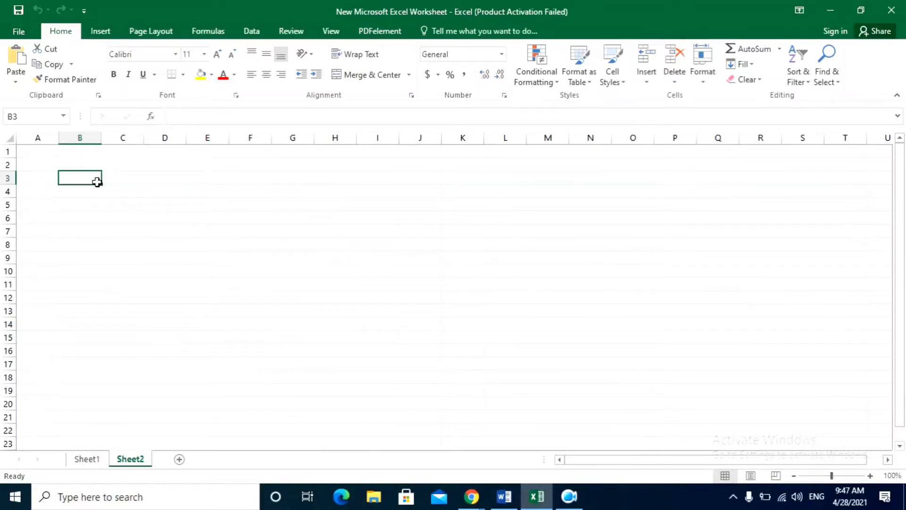
type("15")
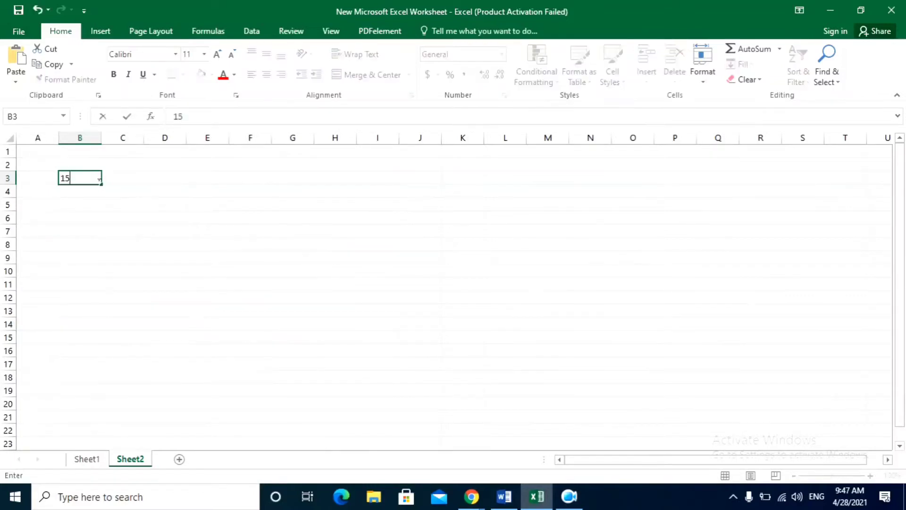
type("000")
left_click(125, 196)
left_click(91, 182)
left_click(159, 181)
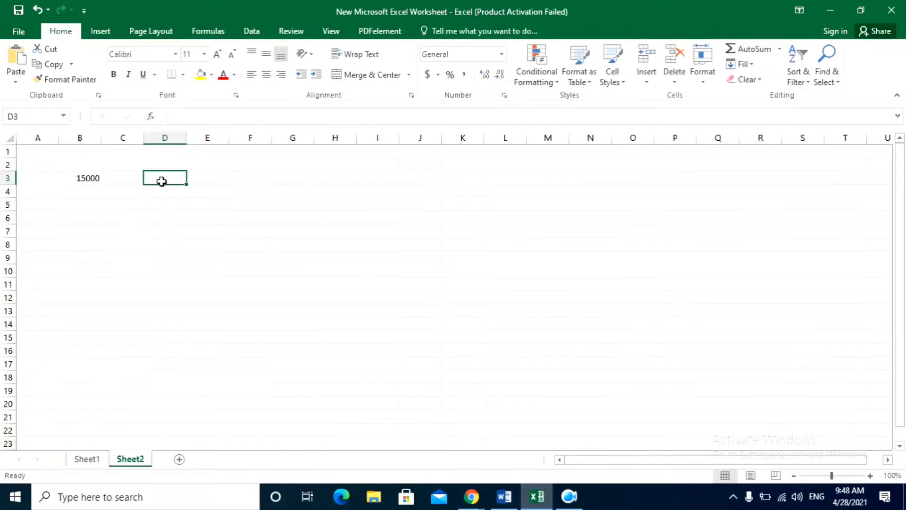
- Enter "21 days" in cell D3, alongside the amount in row 3
type("21")
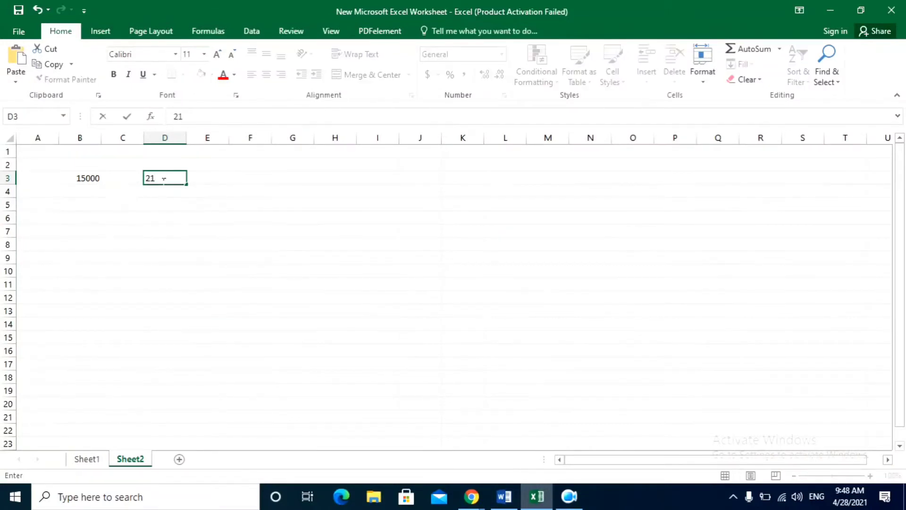
left_click(94, 203)
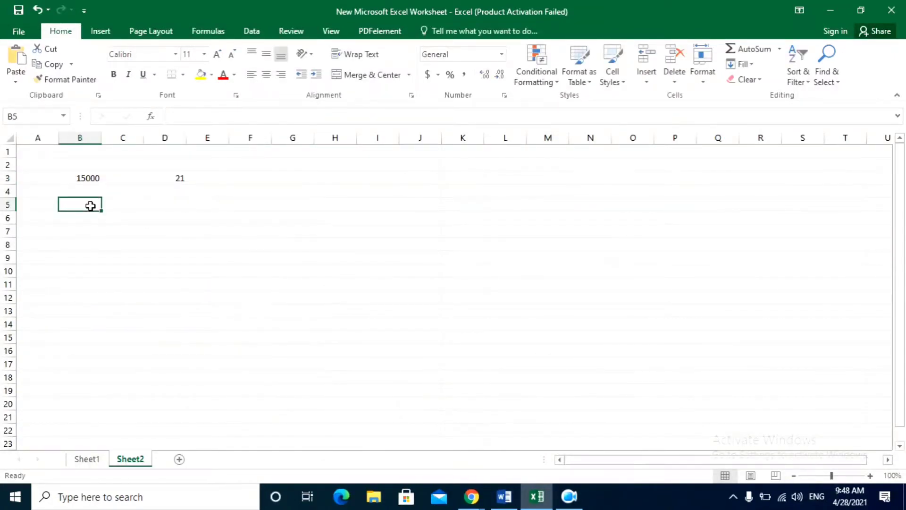
left_click(134, 188)
left_click(180, 179)
left_click(209, 120)
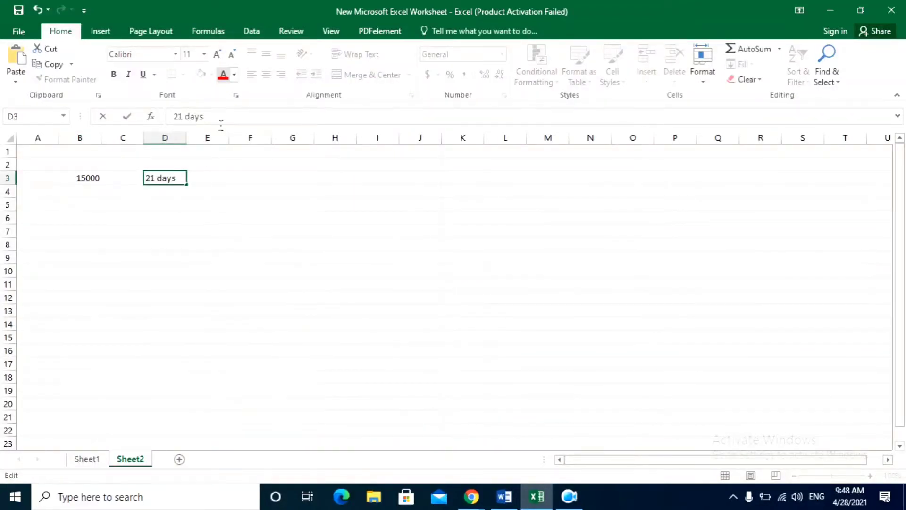
left_click(156, 232)
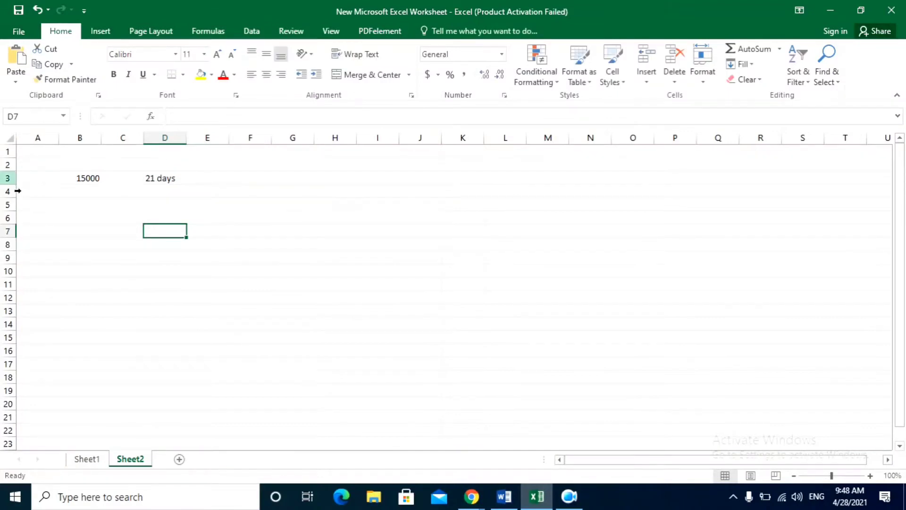
- Highlight the whole of row 3 with a yellow fill
left_click(7, 178)
left_click(201, 75)
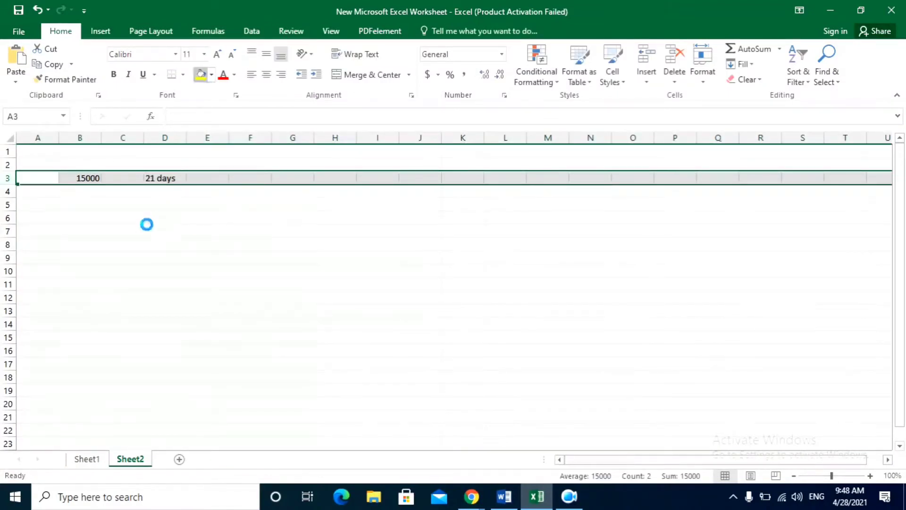
left_click(86, 232)
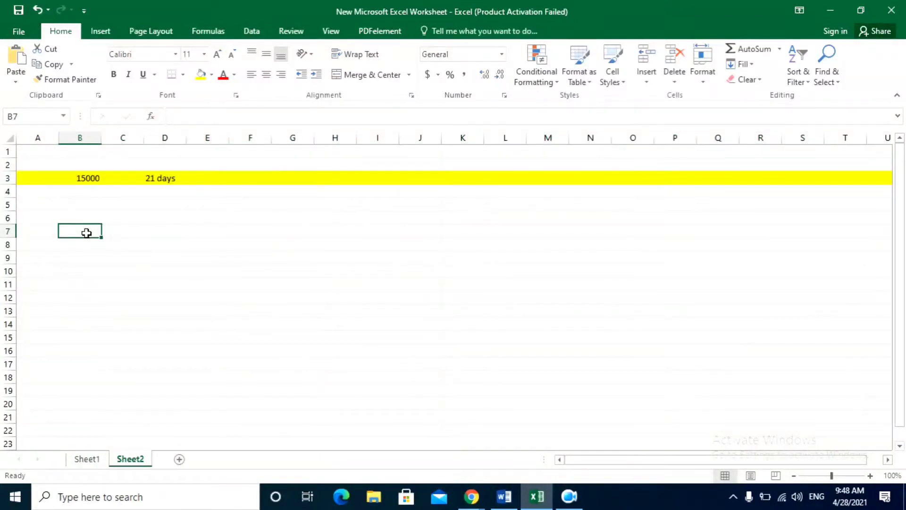
- Return to the WazirX exchange in Chrome and set the sell order's total to 10000 INR
key("alt+Tab")
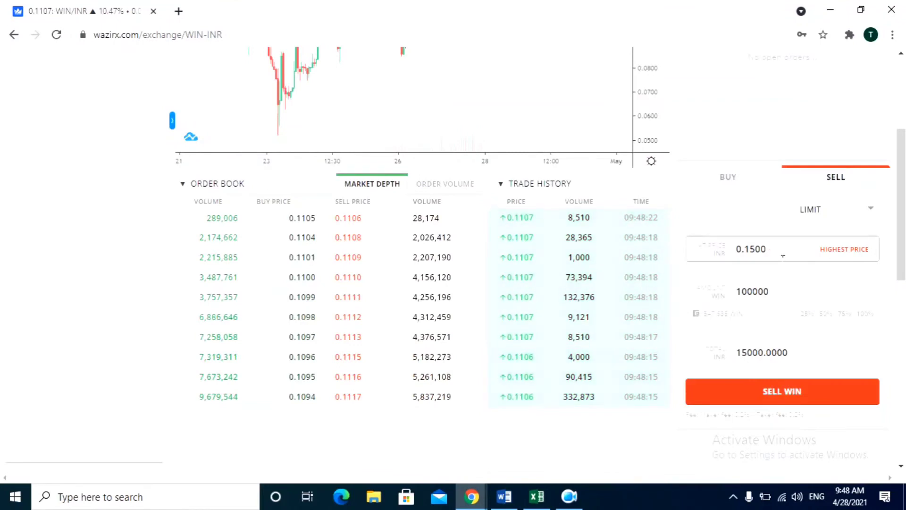
left_click_drag(805, 358, 745, 361)
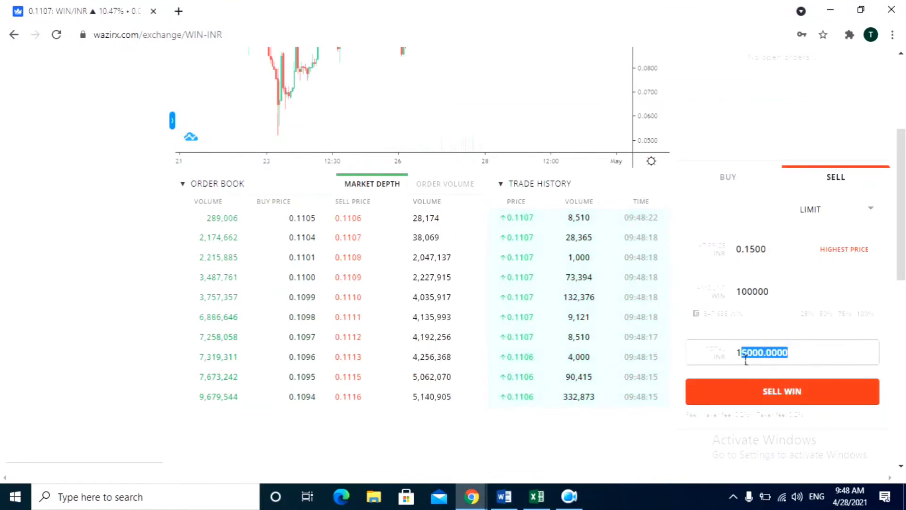
type("10000")
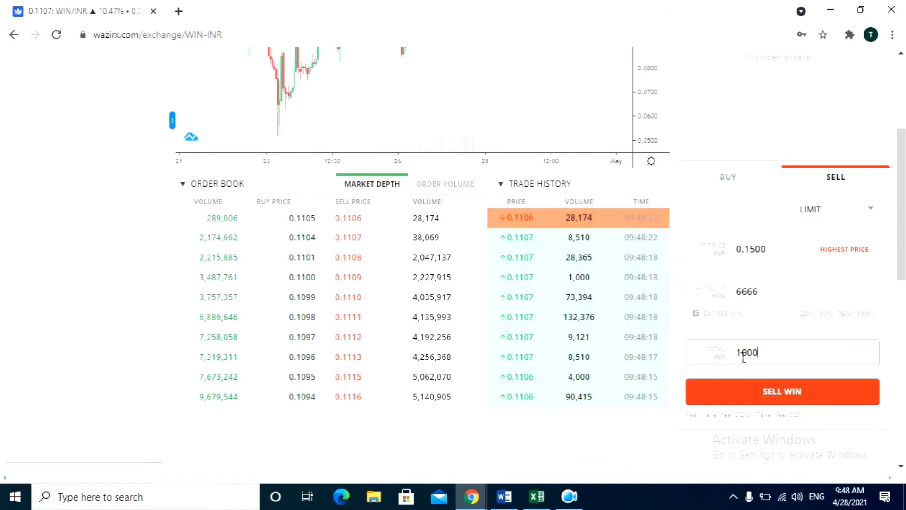
- Set the WIN buy order's limit price to 0.1200 INR and return to the sell order form
left_click(745, 188)
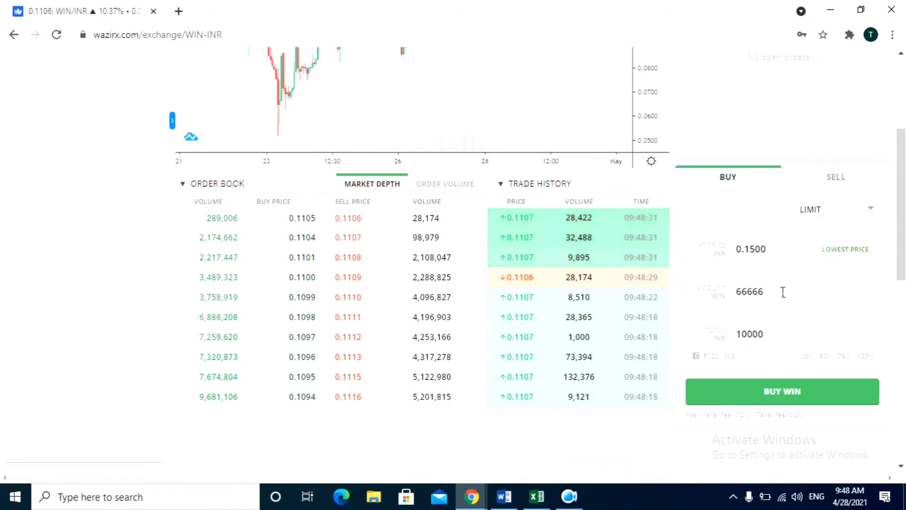
left_click(784, 256)
key("BackSpace")
type("000")
left_click(795, 299)
key("Tab")
left_click(782, 340)
left_click_drag(774, 250, 758, 251)
type("200")
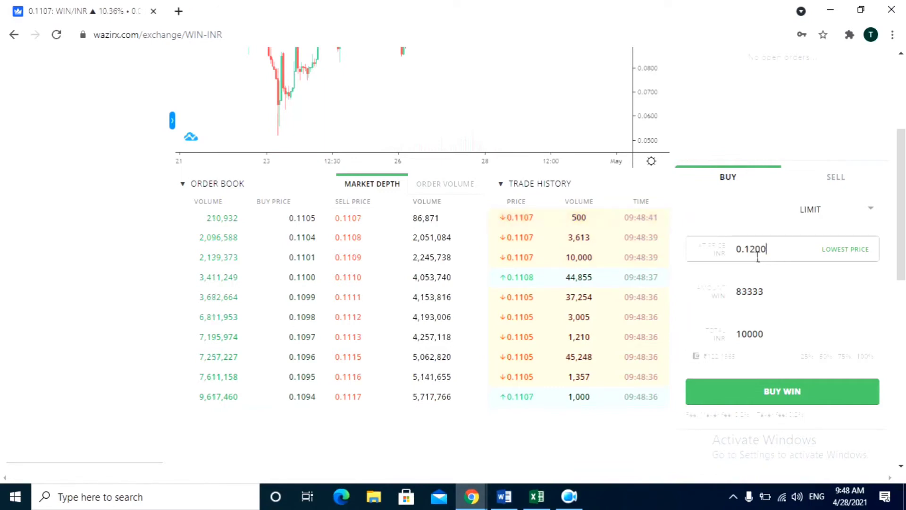
left_click(830, 181)
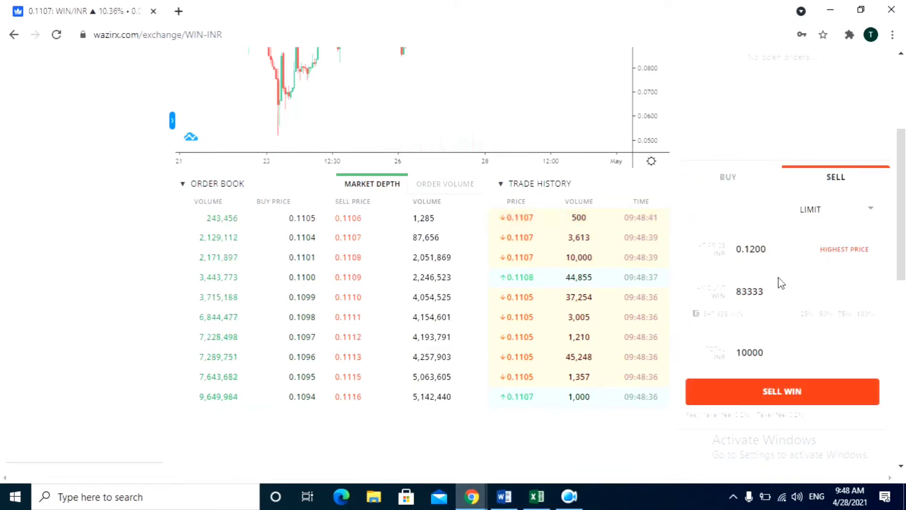
- Switch to the WIN buy order and set its limit price to 0.1000 INR
left_click(754, 184)
left_click(777, 254)
key("BackSpace")
key("BackSpace")
key("BackSpace")
type("000")
- Switch to the WIN sell order and set its limit price to 0.1200 INR
left_click(819, 178)
left_click(782, 255)
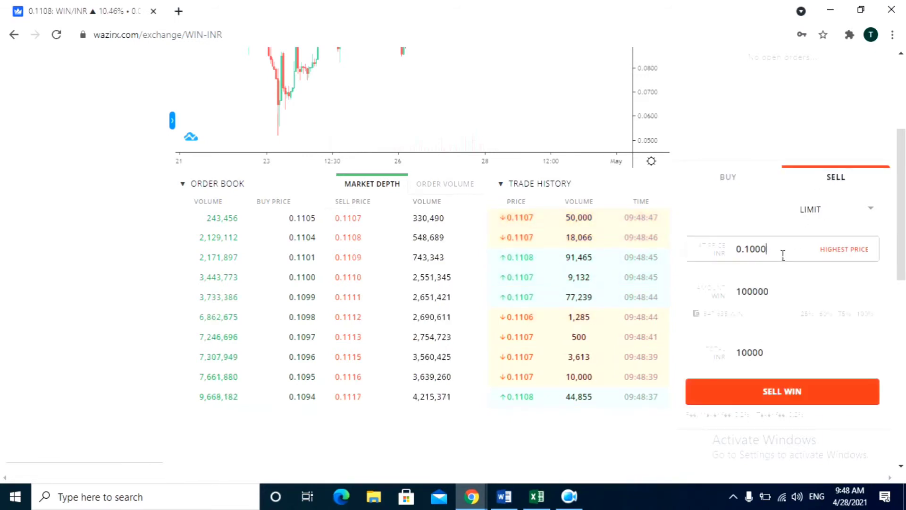
key("BackSpace")
key("BackSpace")
key("BackSpace")
type("200")
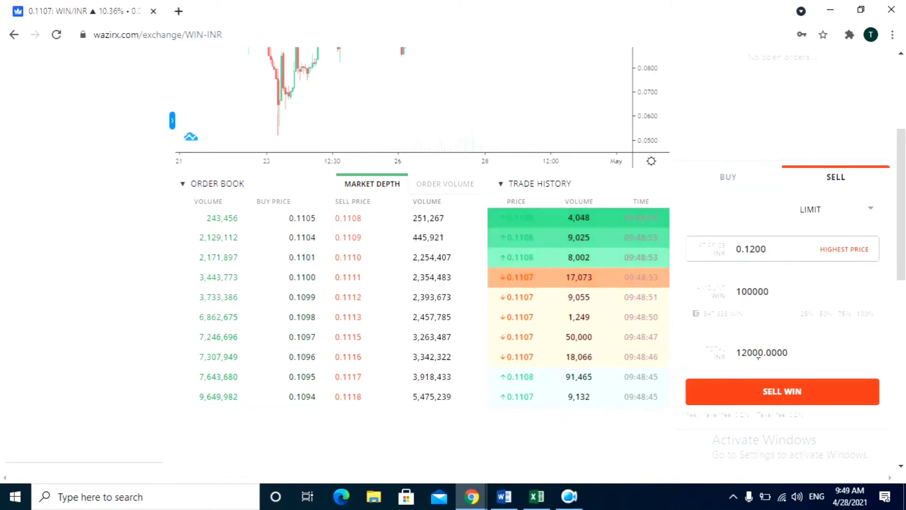
- Switch to the Excel worksheet and enter 10000 in cell B7 and 12000 in cell D7
key("alt+Tab")
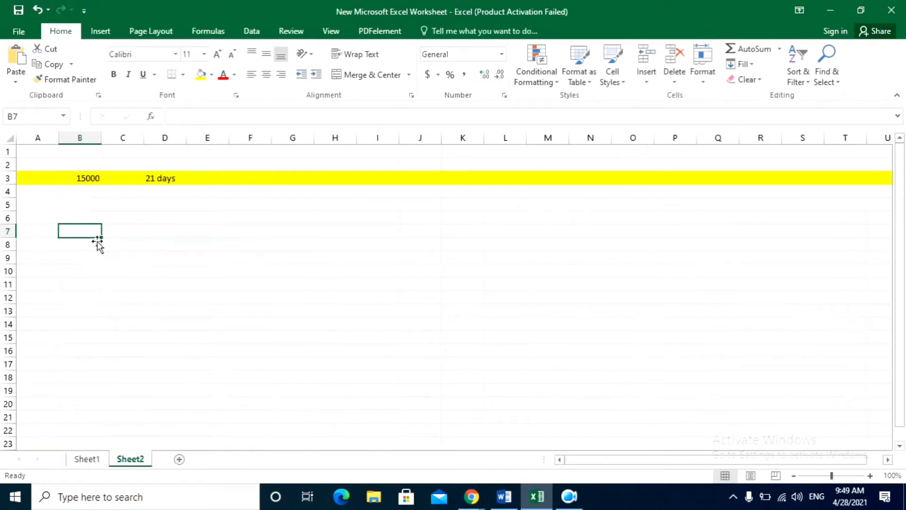
type("100000")
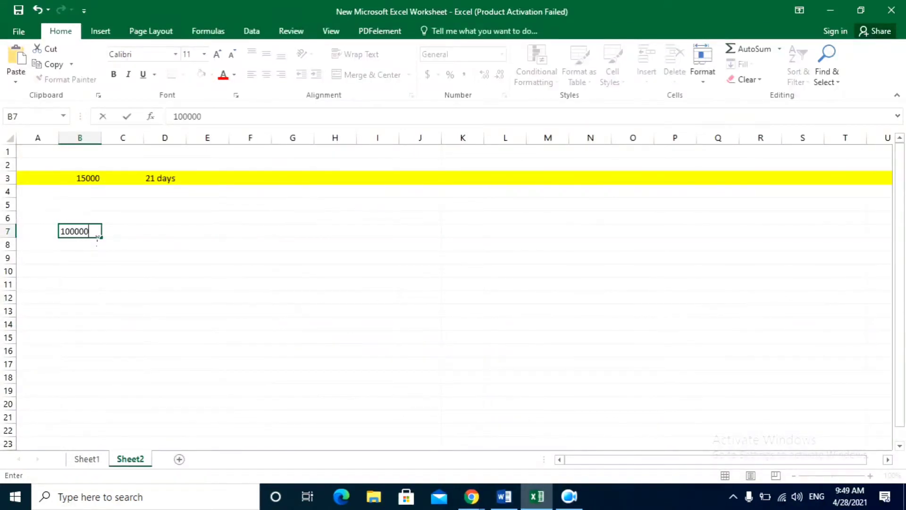
key("Tab")
key("Tab")
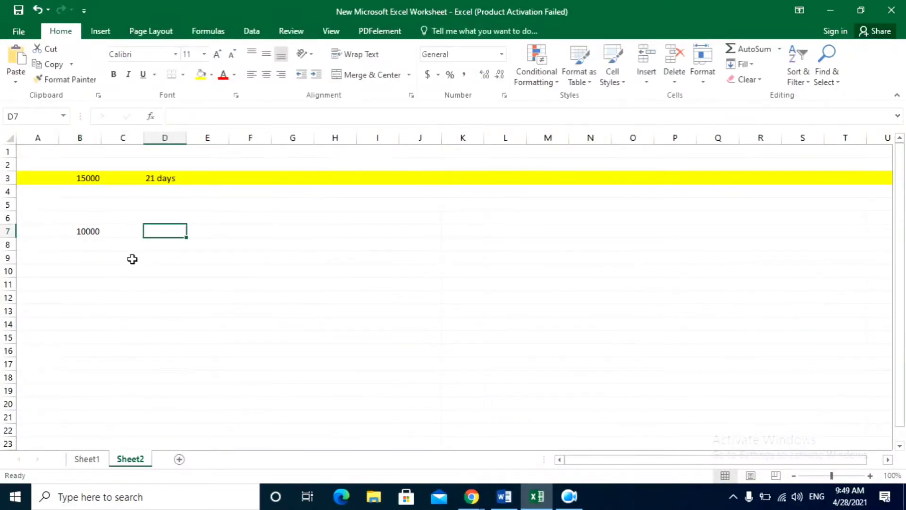
type("12000")
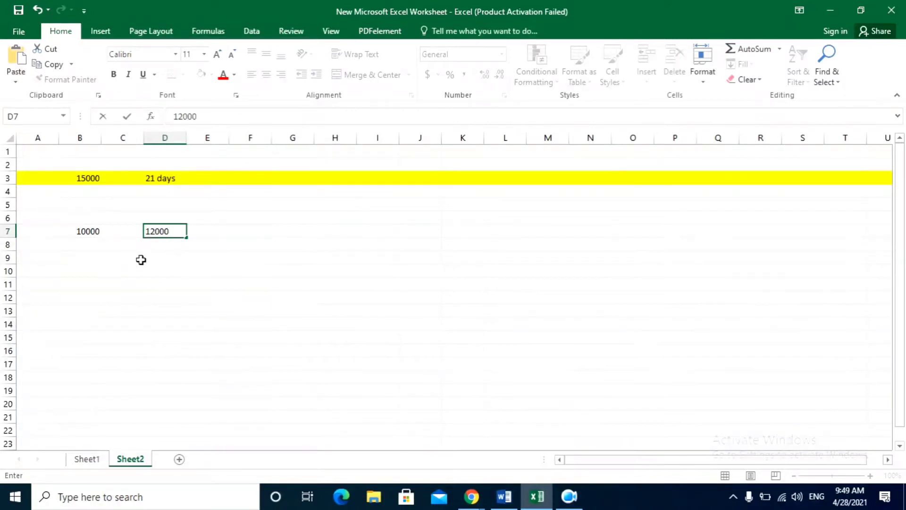
key("Return")
left_click(174, 233)
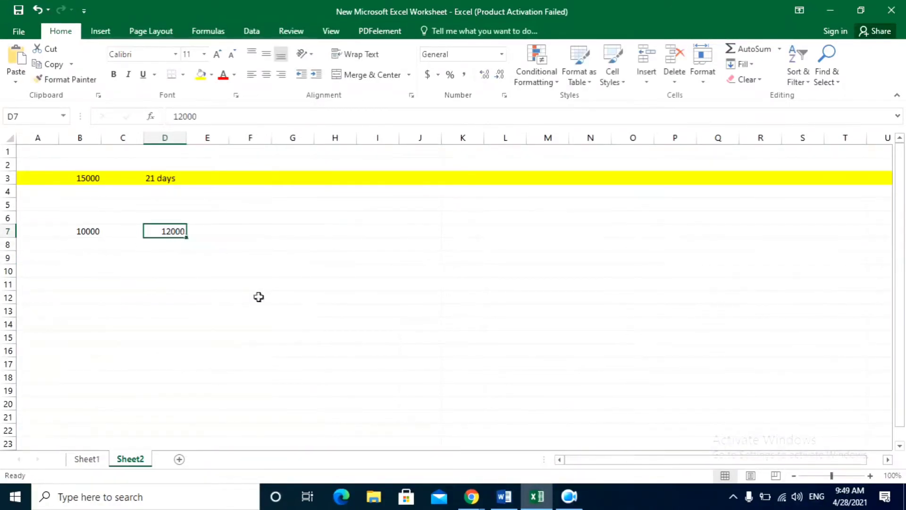
key("alt+Tab")
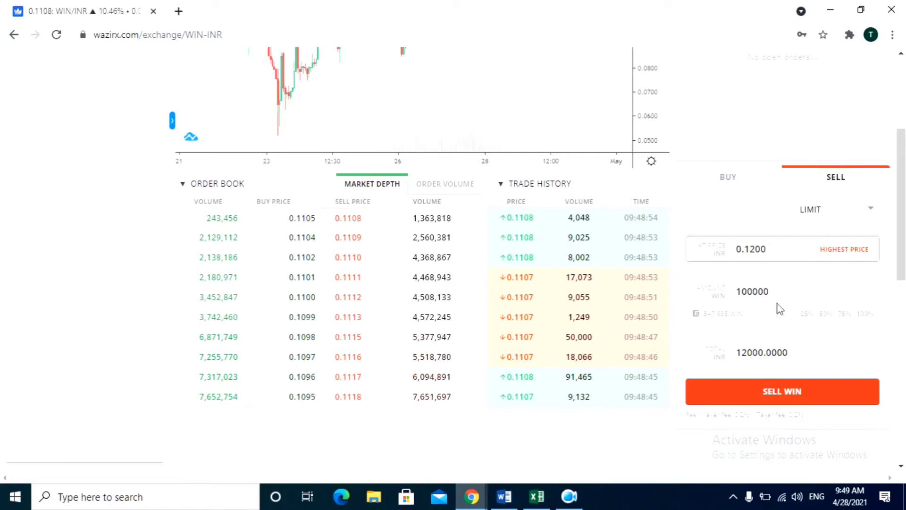
key("alt+Tab")
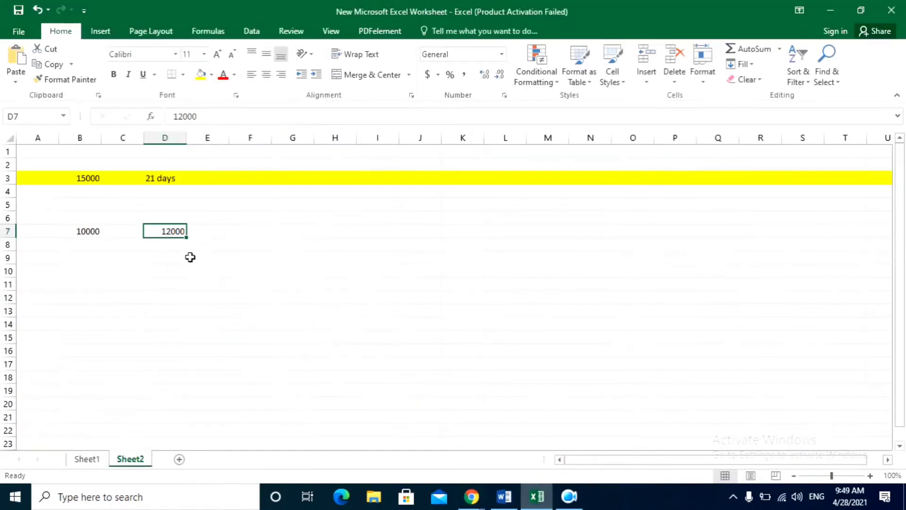
left_click(371, 237)
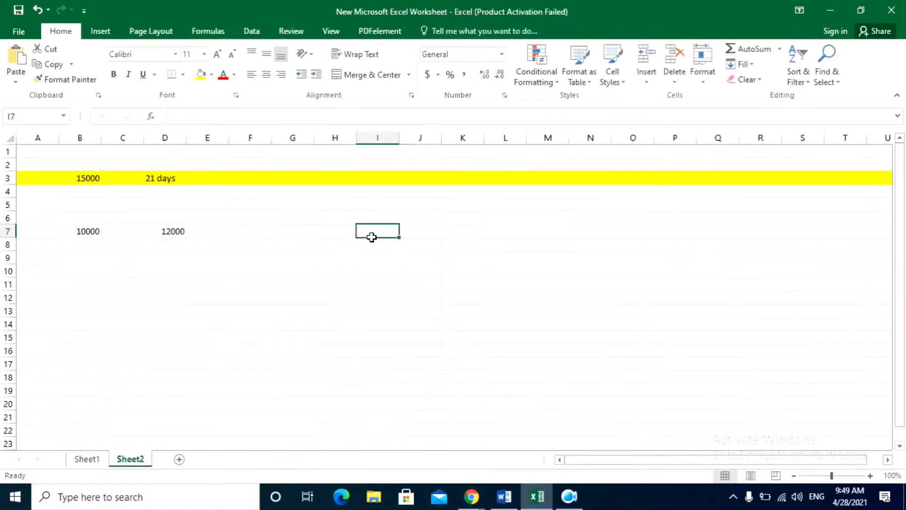
- Enter 2000 in cell I7 as the profit on the trade recorded in row 7
type("2000")
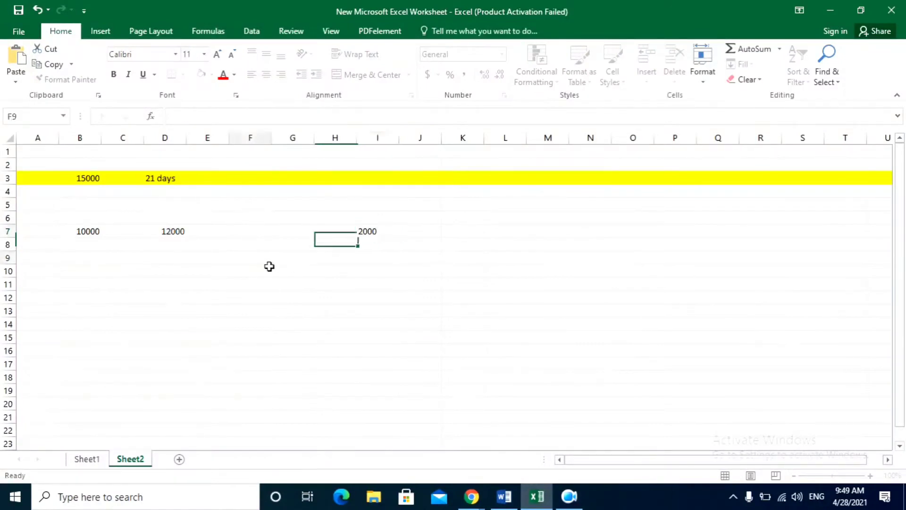
left_click(267, 259)
left_click(97, 236)
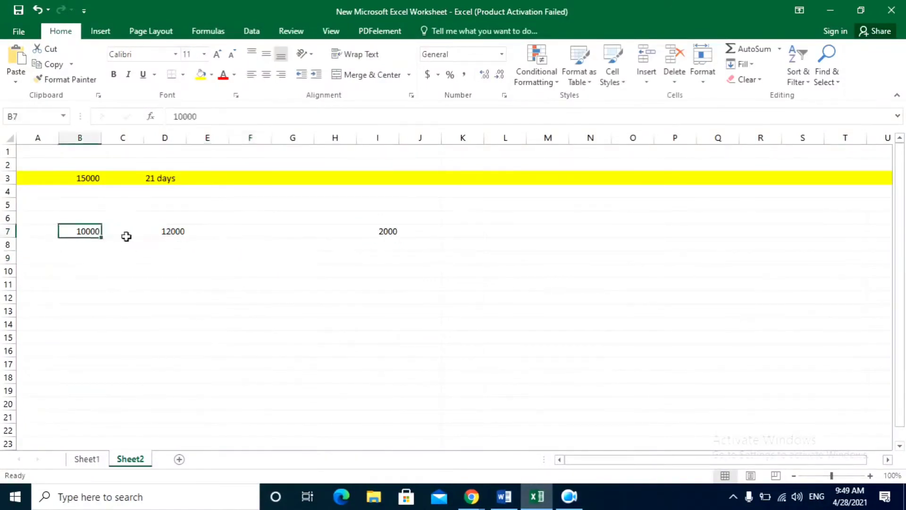
left_click(157, 239)
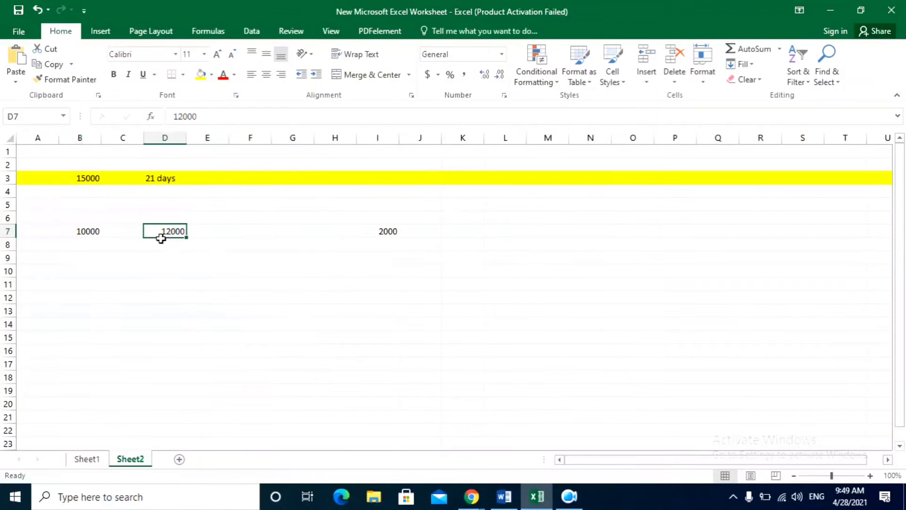
left_click(168, 250)
- Switch to the WIN buy order on WazirX and set its total to 6000 INR
key("alt+Tab")
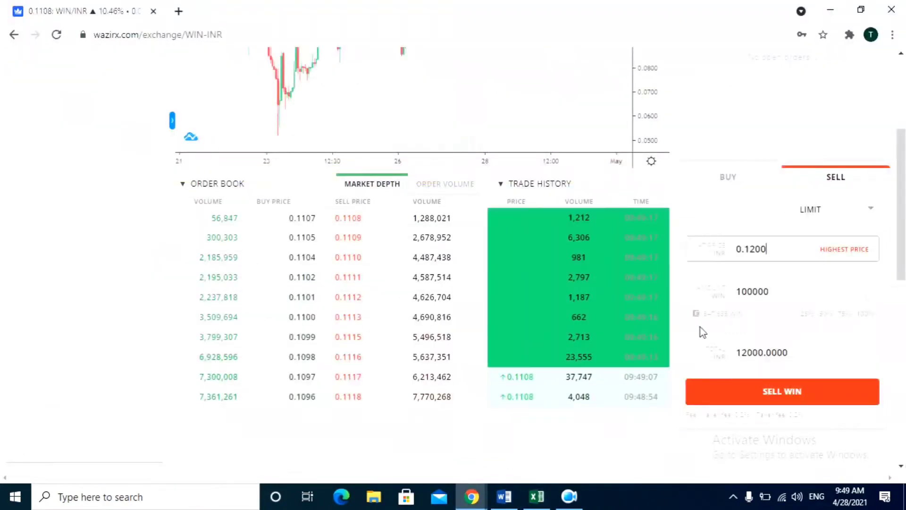
left_click(760, 189)
left_click(779, 255)
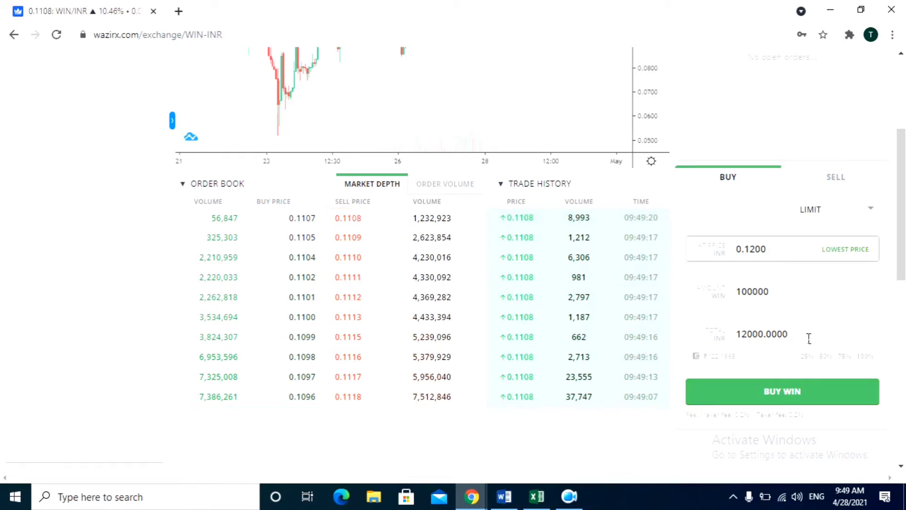
left_click_drag(809, 338, 722, 334)
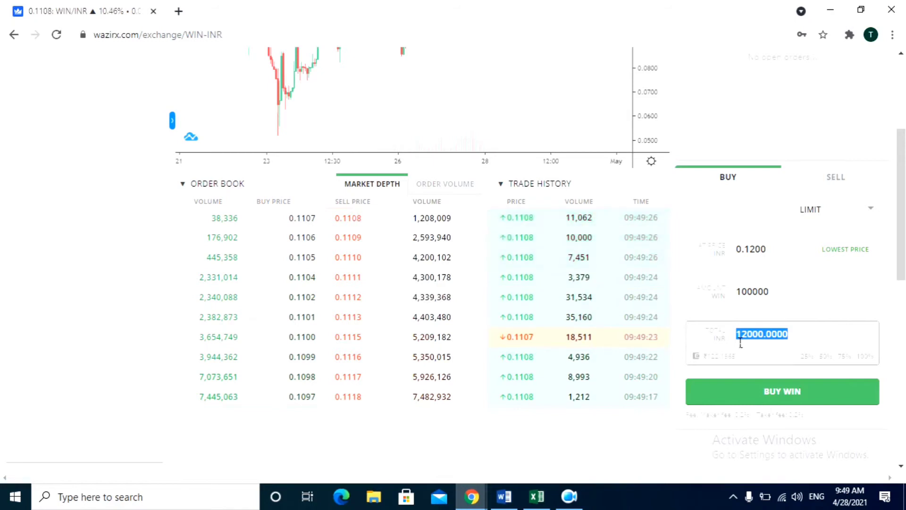
type("6000")
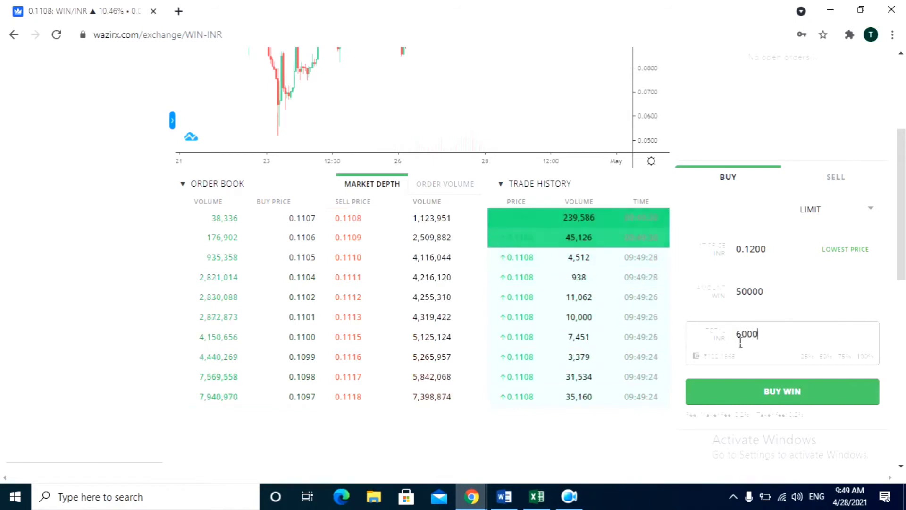
left_click(761, 232)
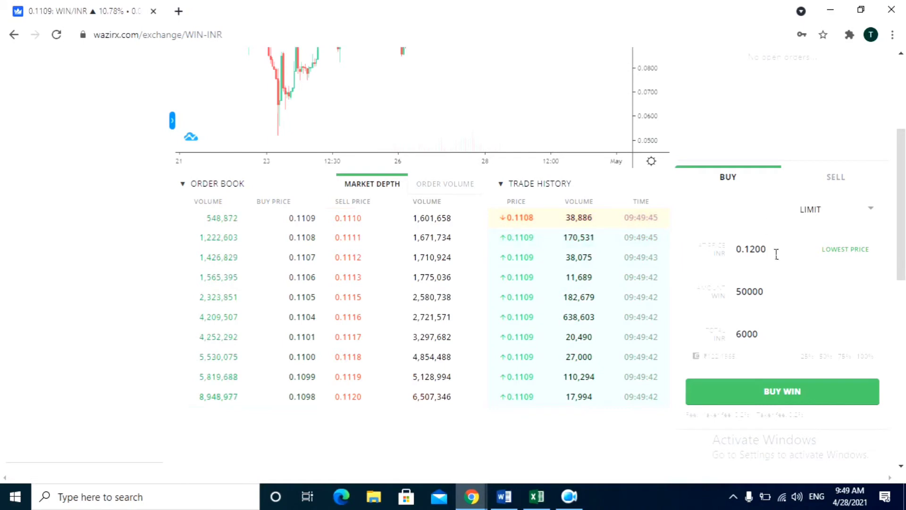
- Switch to the Excel worksheet and enter 6000 in cell B9 and 1200 in cell C9
key("alt+Tab")
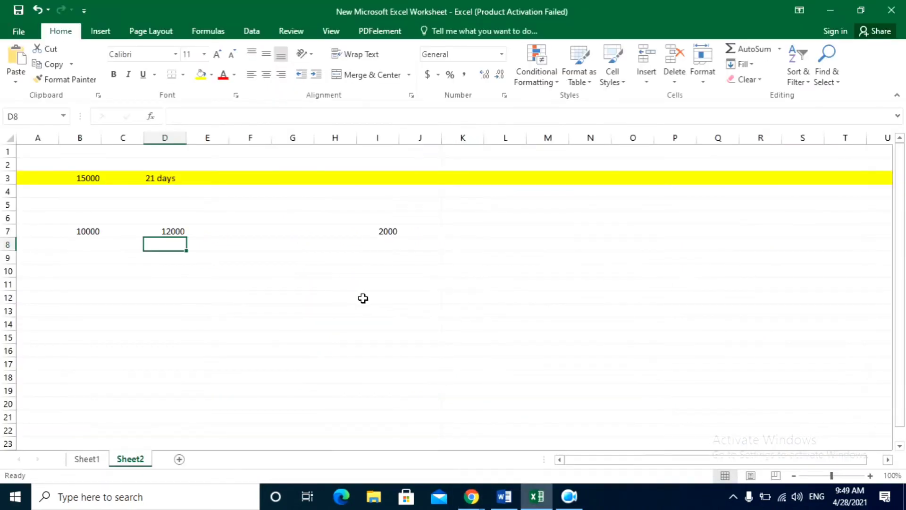
left_click(100, 260)
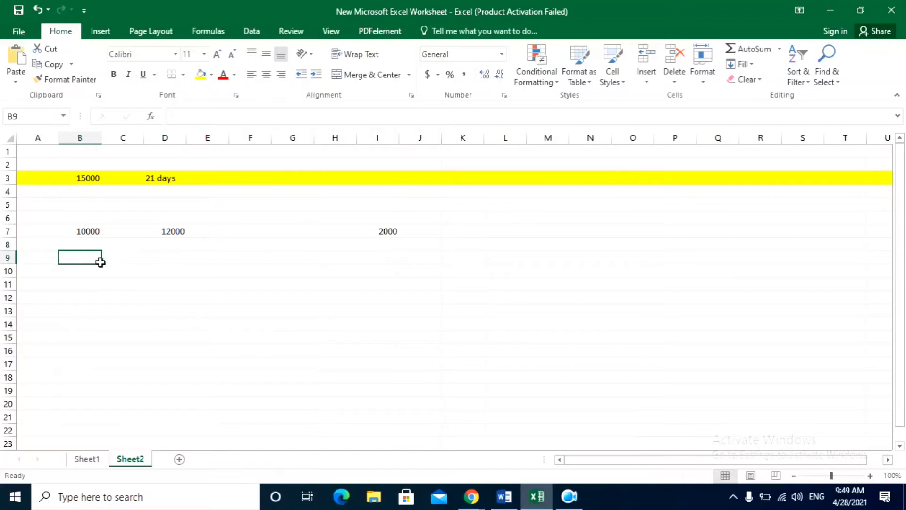
type("6")
key("Tab")
key("Tab")
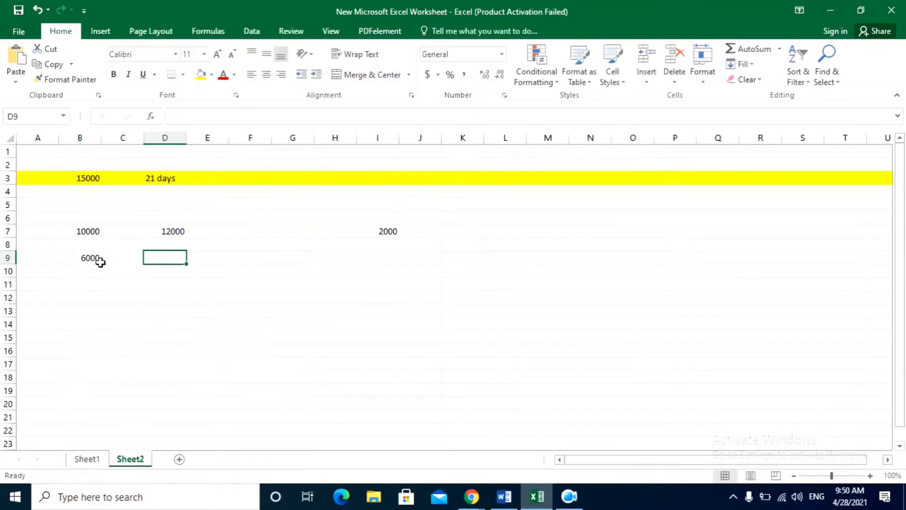
left_click(139, 263)
type("1200")
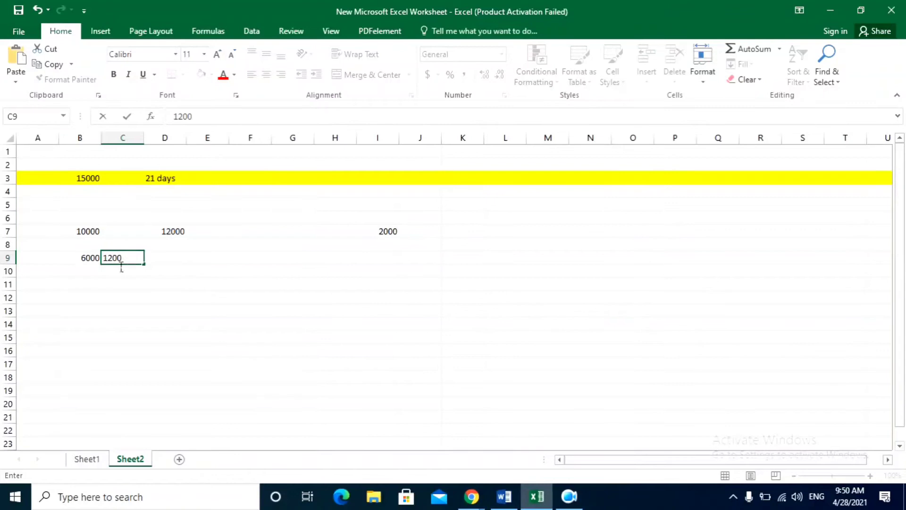
left_click(81, 277)
- Label row 9 by entering p in cell A9
left_click(46, 263)
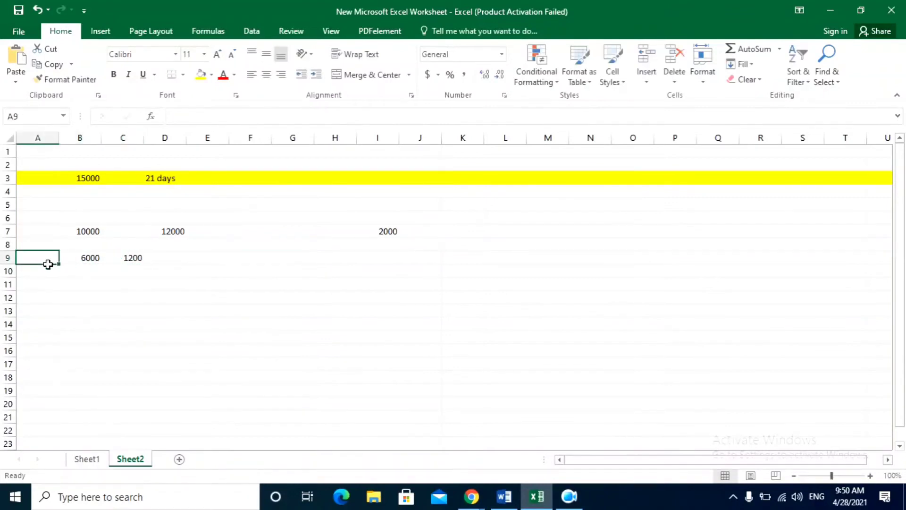
type("p")
key("Escape")
left_click(81, 285)
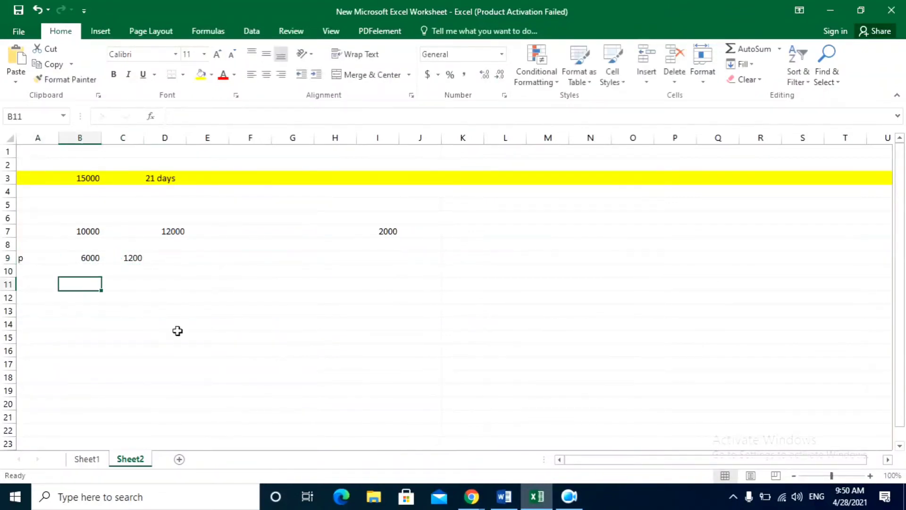
- Switch to the WIN buy order on WazirX and set its limit price to 0.1110 INR with a total of 6000 INR
key("alt+Tab")
left_click(767, 249)
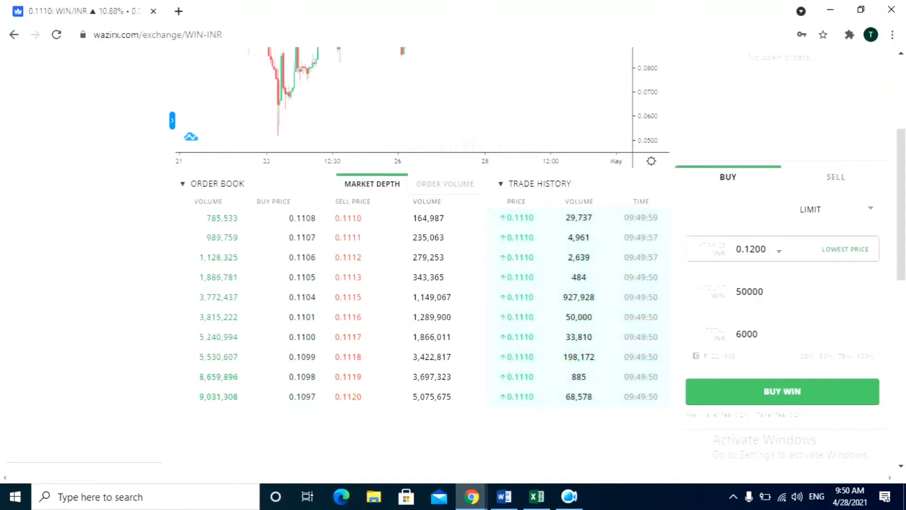
type("11")
left_click(788, 340)
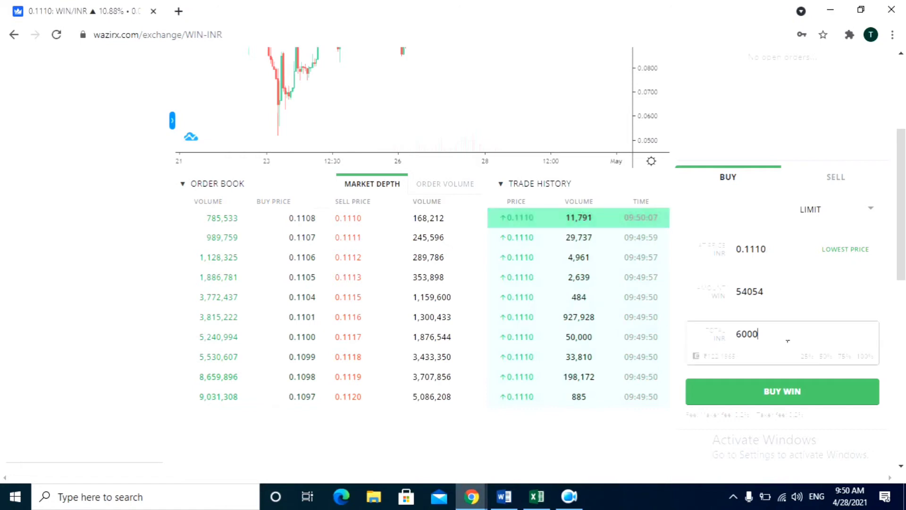
key("alt+Tab")
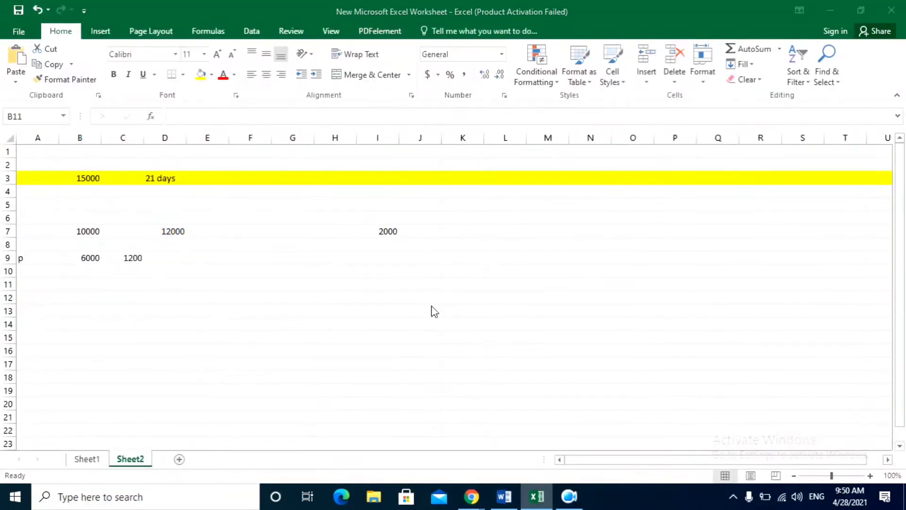
key("alt+Tab")
type("6000")
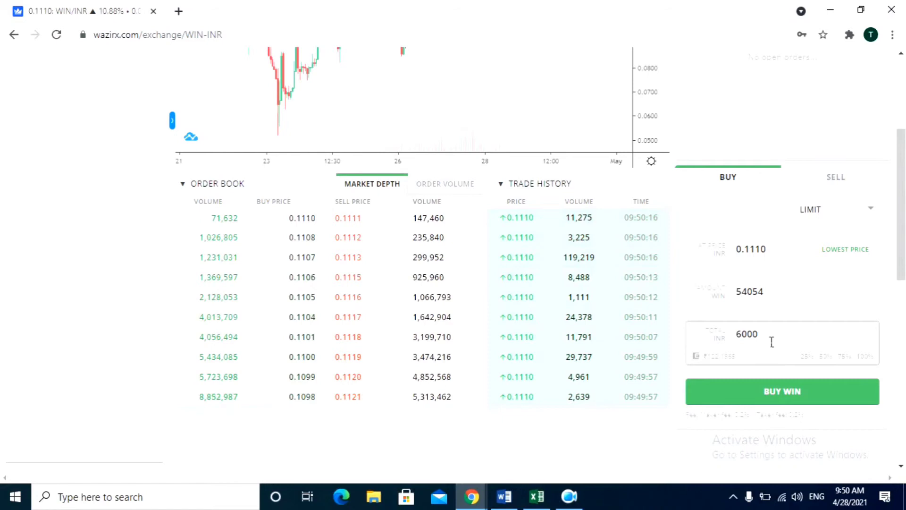
- Switch to the Excel worksheet and enter p in cell A10, 6000 in B10 and 1110 in C10, matching the buy order
key("alt+Tab")
left_click(51, 274)
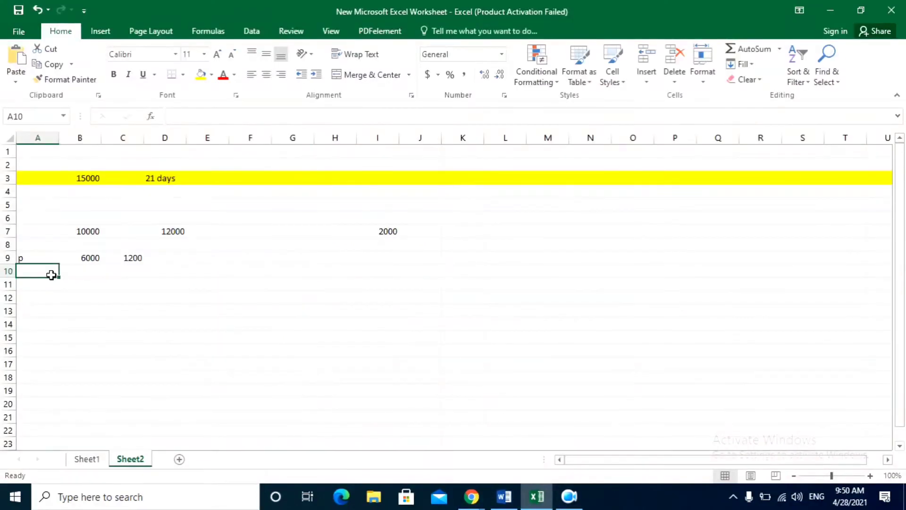
type("p")
key("Tab")
type("6")
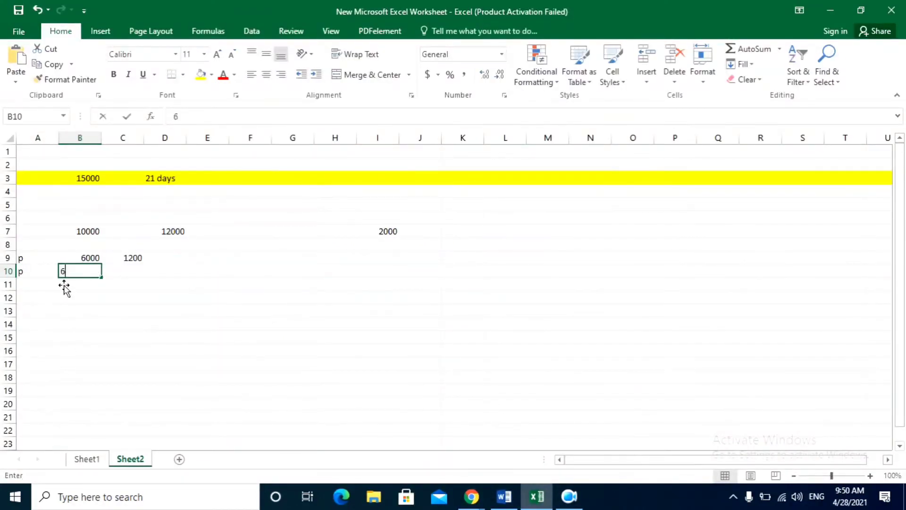
type("000")
key("Tab")
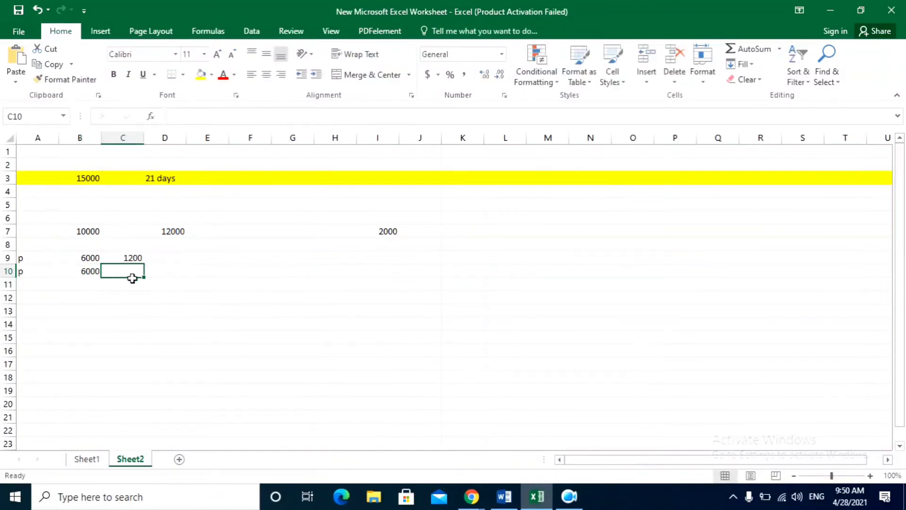
key("alt+Tab")
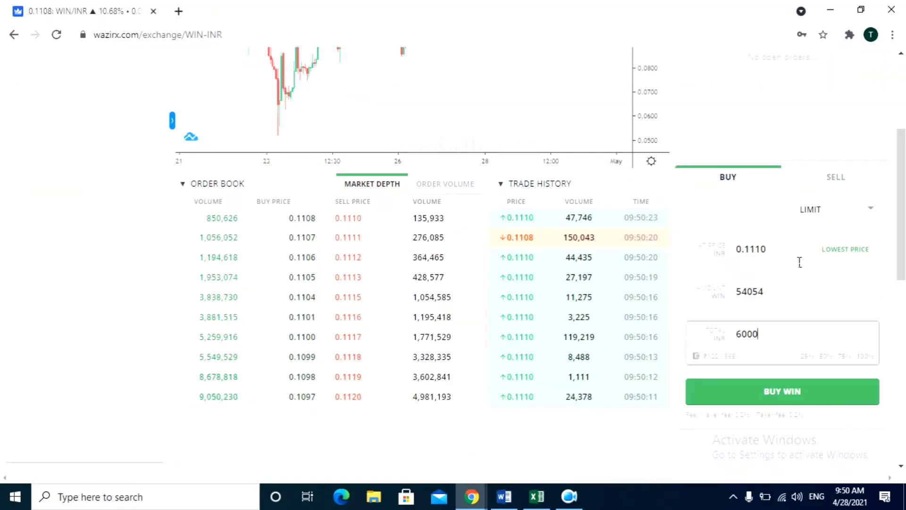
key("alt+Tab")
type("111")
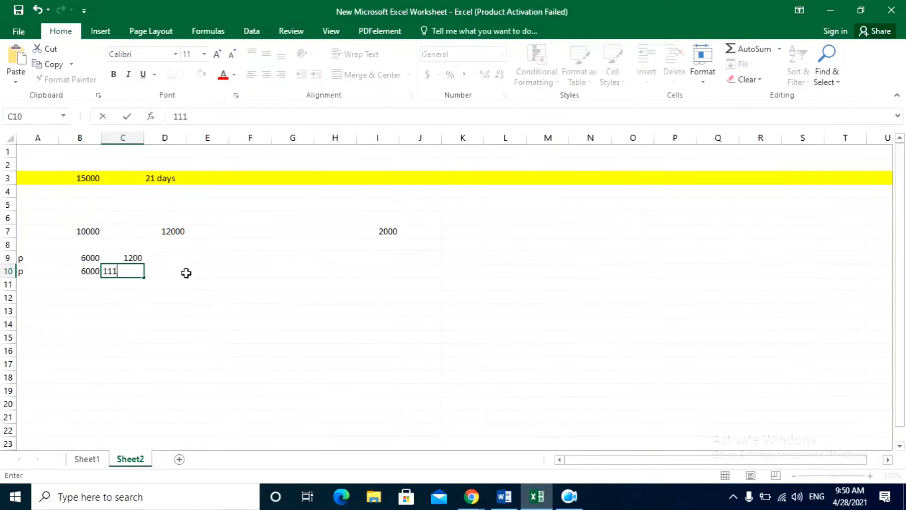
key("Tab")
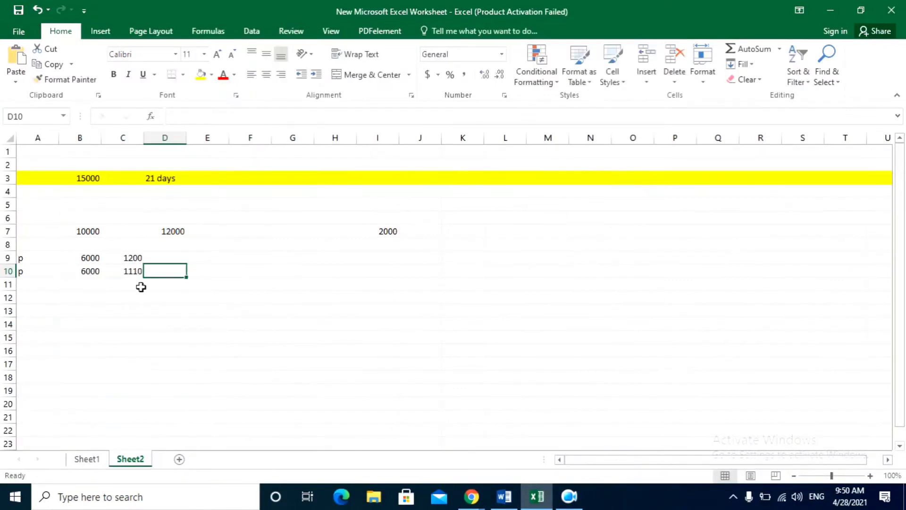
- Switch to the WIN sell order on WazirX and set its limit price to 0.1200 INR
key("alt+Tab")
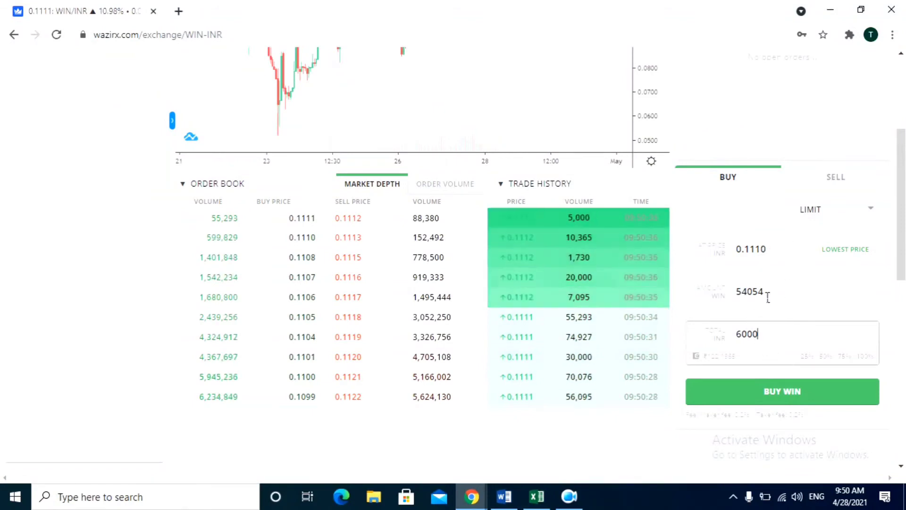
left_click(817, 185)
left_click(779, 250)
key("BackSpace")
key("BackSpace")
type("200")
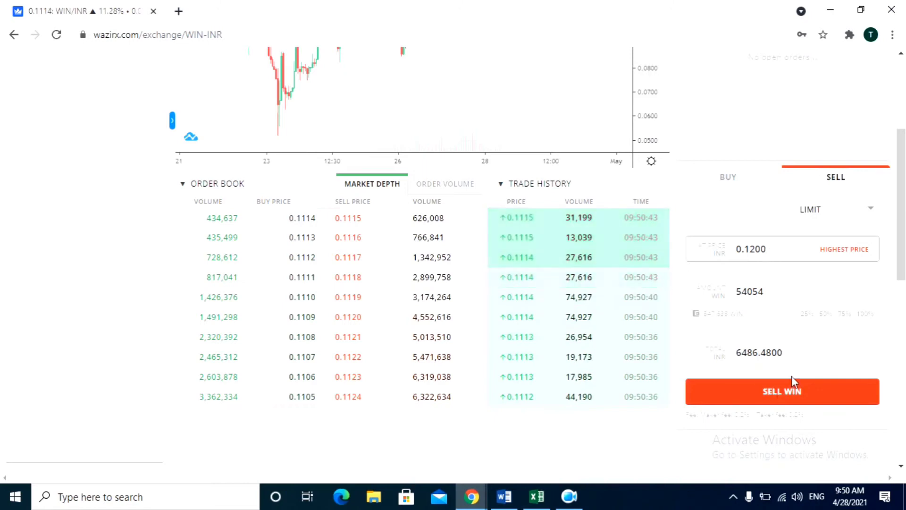
- Switch to the Excel worksheet and enter 486 in cell I8, below the first trade's profit
key("alt+Tab")
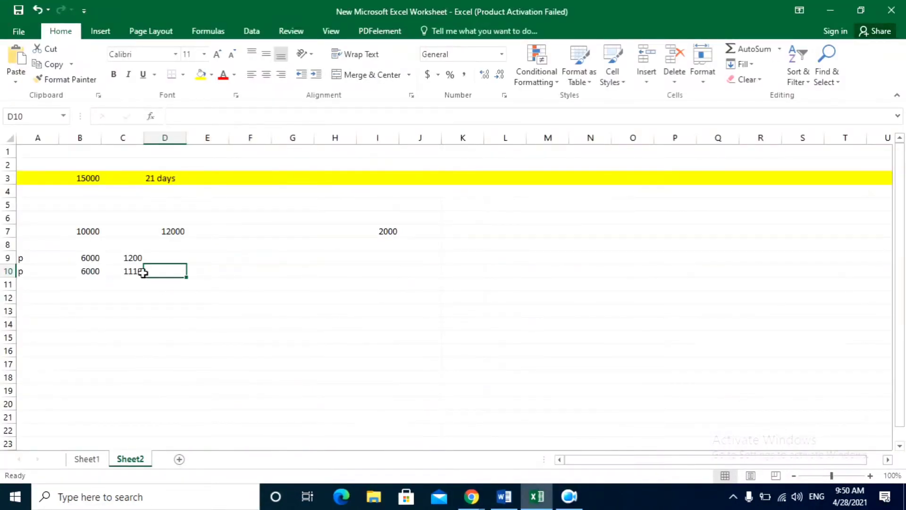
left_click(393, 248)
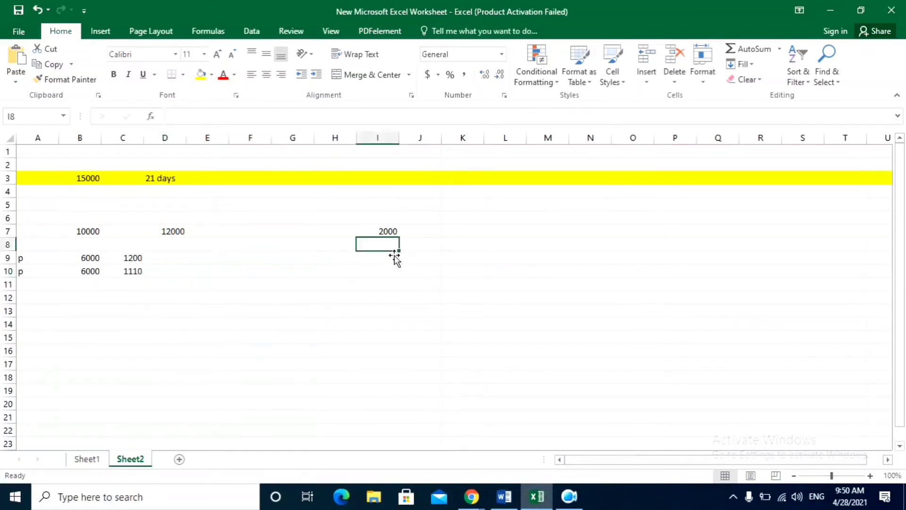
type("486")
left_click(406, 244)
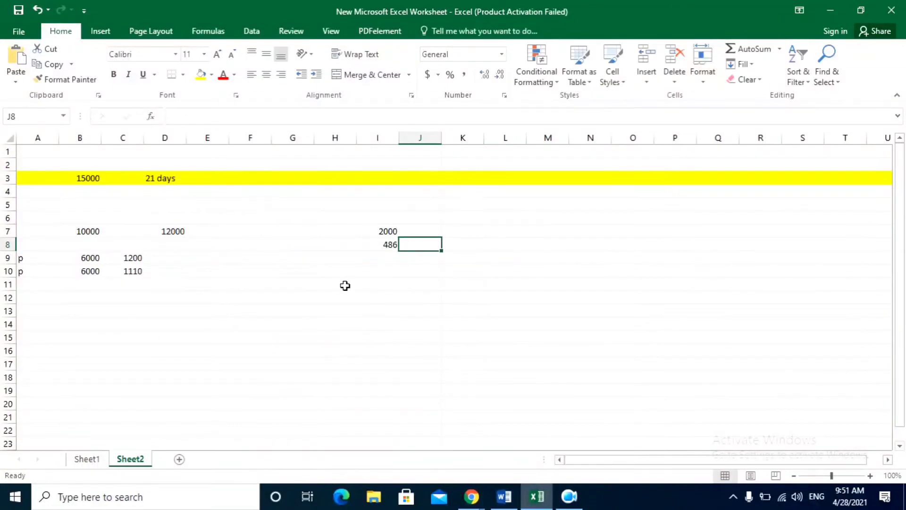
- Clear the entries in cells A10 to C10 of the Excel worksheet
key("alt+Tab")
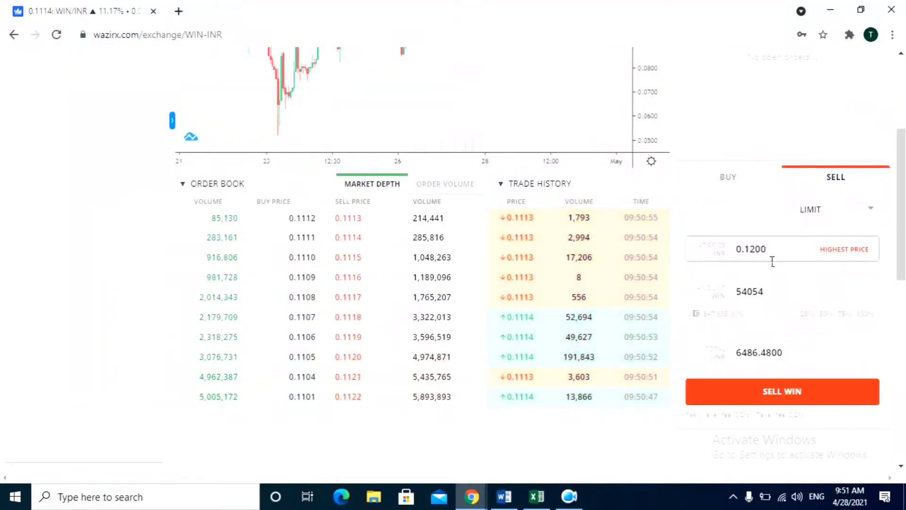
key("alt+Tab")
left_click_drag(38, 271, 128, 272)
key("Delete")
left_click_drag(30, 260, 126, 264)
left_click(389, 246)
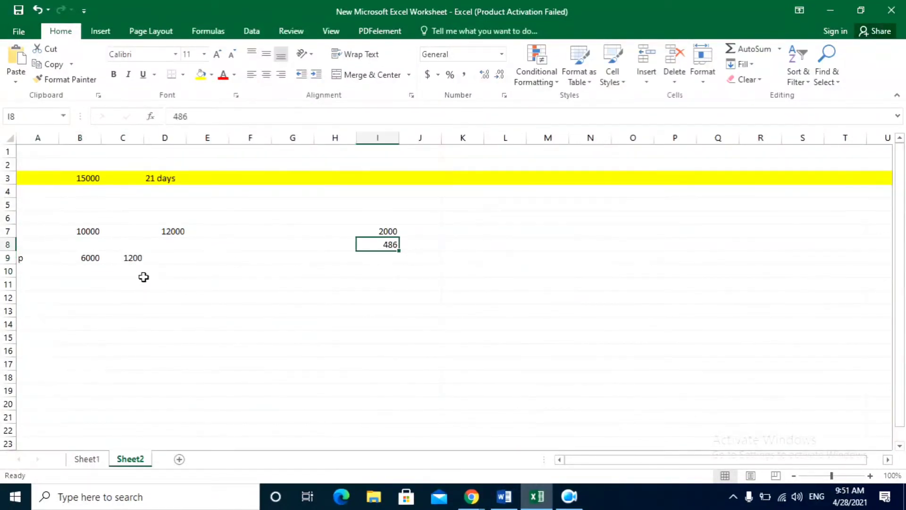
left_click(208, 263)
left_click(388, 246)
- Switch to the WIN buy order on WazirX and set its limit price to 0.1300 INR
key("alt+Tab")
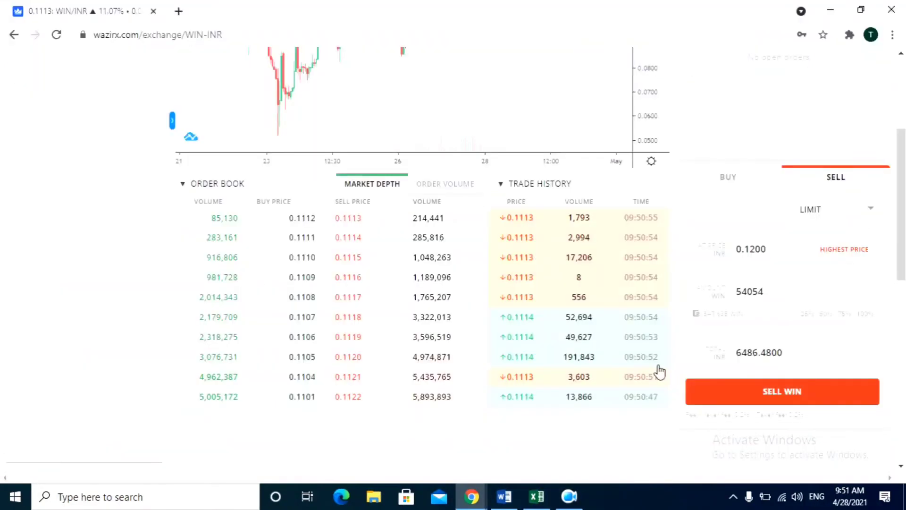
left_click(746, 178)
left_click(786, 258)
key("BackSpace")
key("BackSpace")
key("BackSpace")
key("BackSpace")
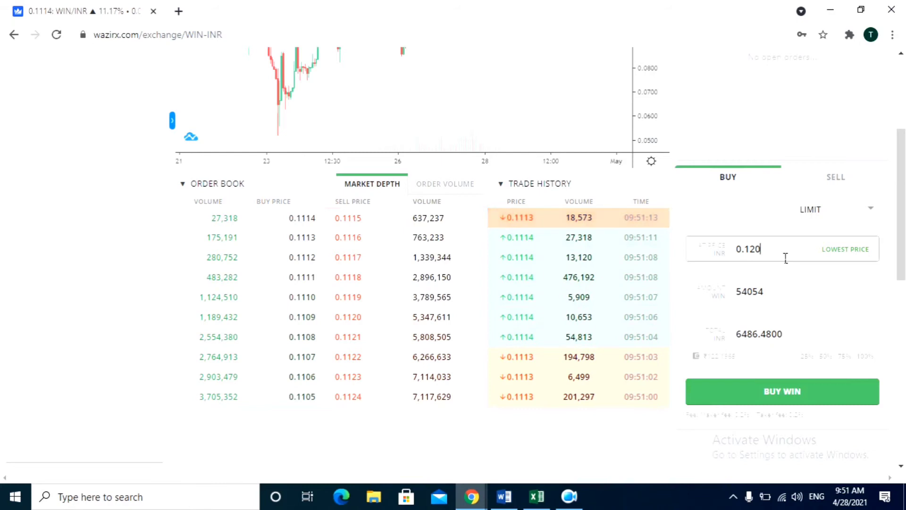
type("300")
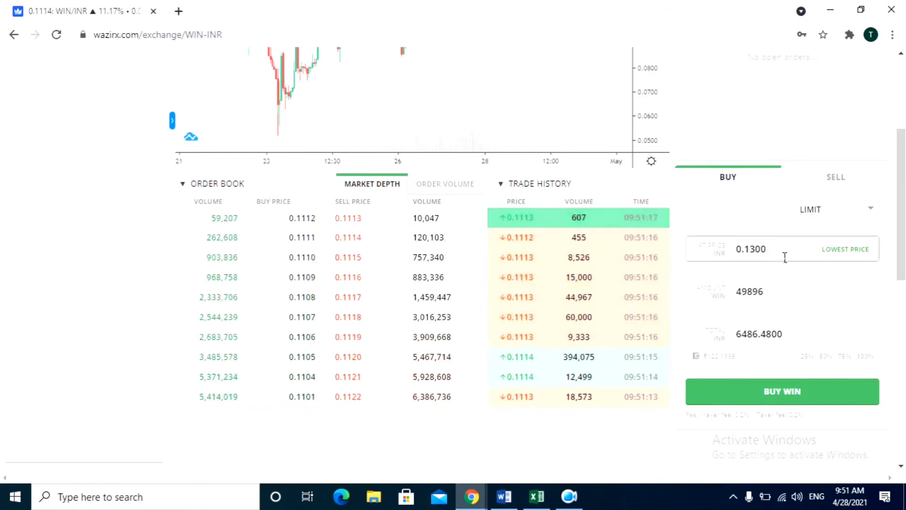
left_click(808, 339)
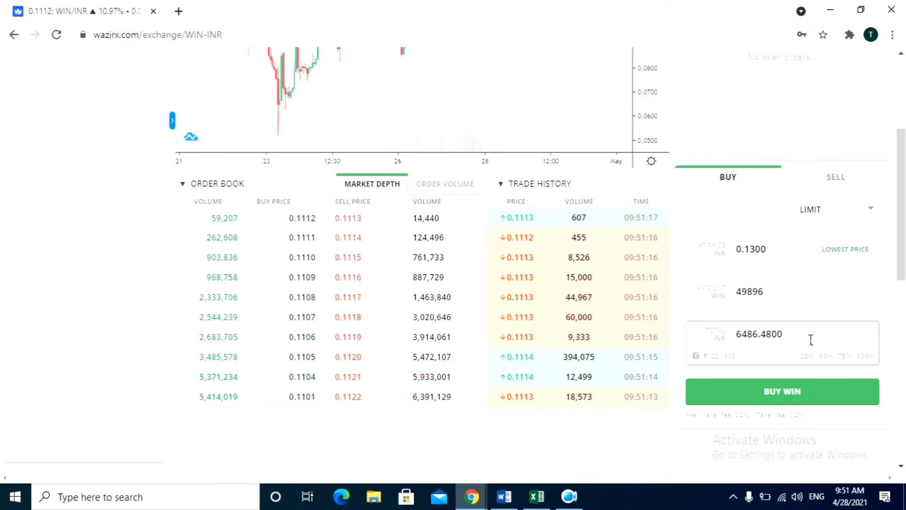
- Compare the WazirX buy order's amount and total with the Excel worksheet's trade entries in rows 7 and 9 and profits in I7:I8
key("alt+Tab")
left_click_drag(92, 259, 118, 262)
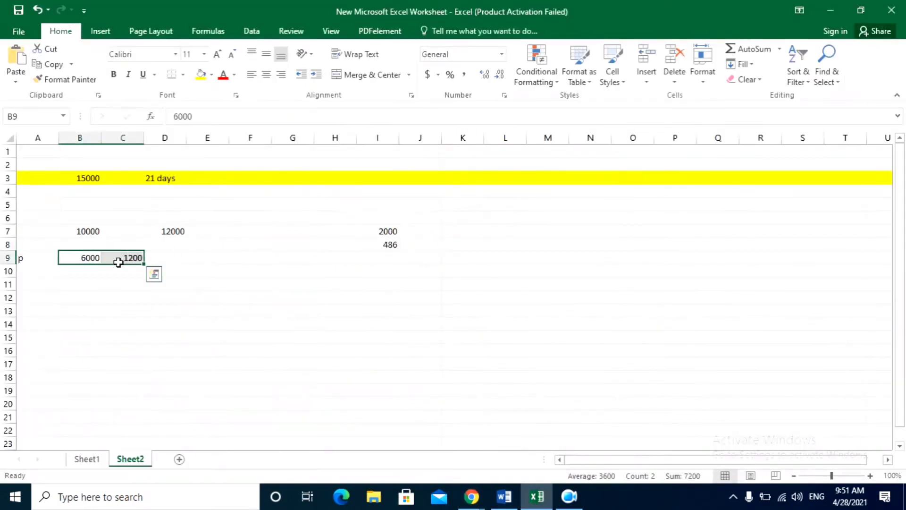
key("alt+Tab")
left_click(801, 302)
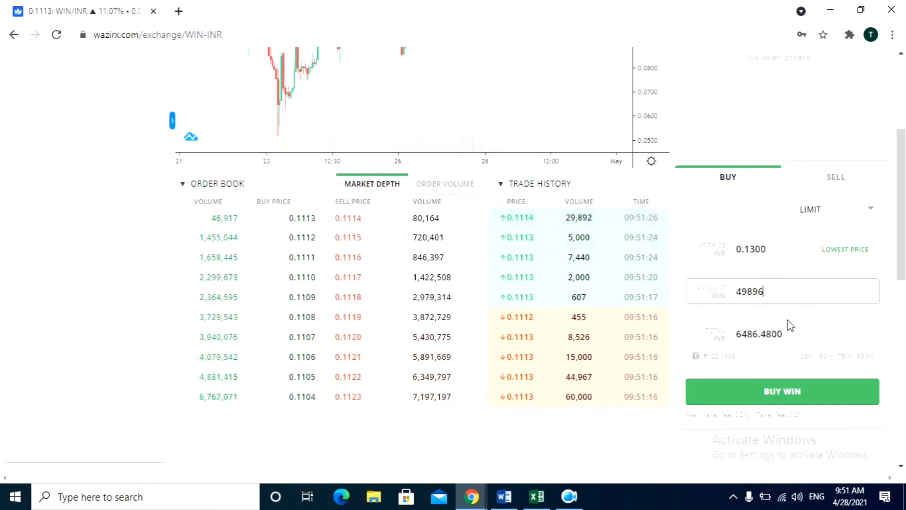
key("alt+Tab")
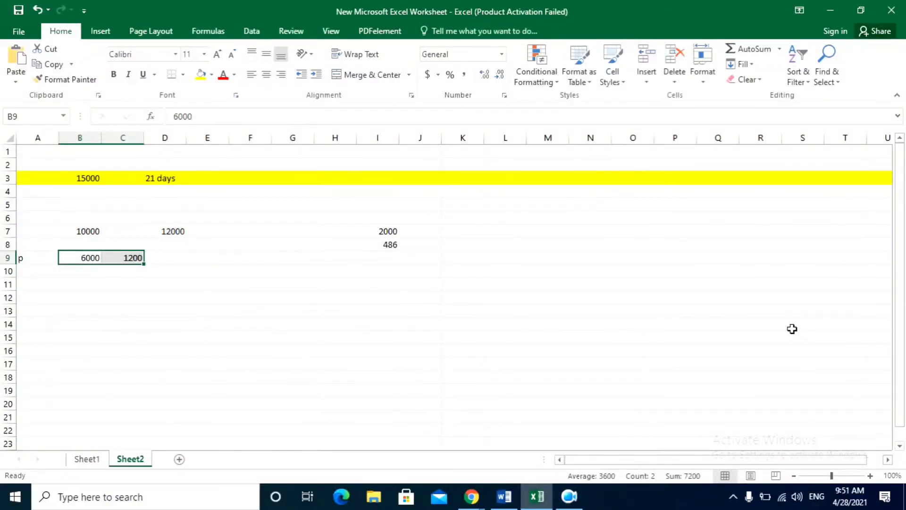
left_click(127, 259)
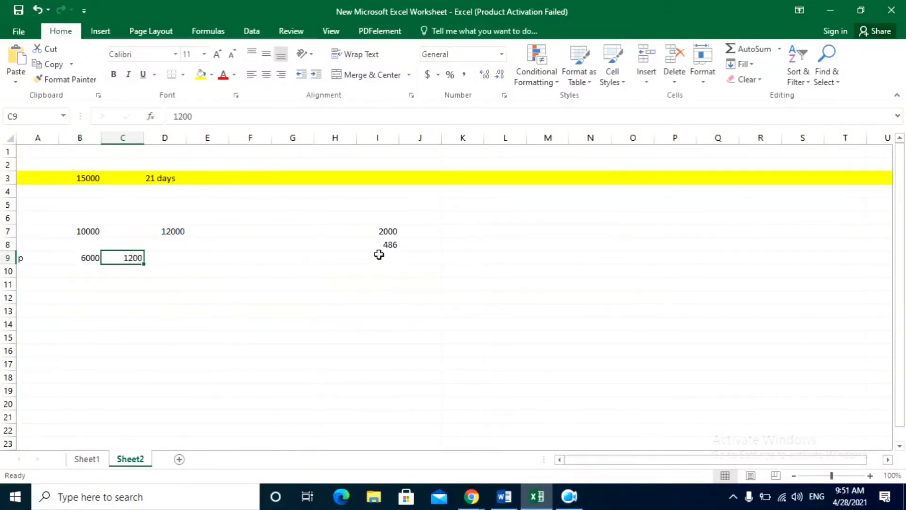
left_click_drag(383, 234, 382, 247)
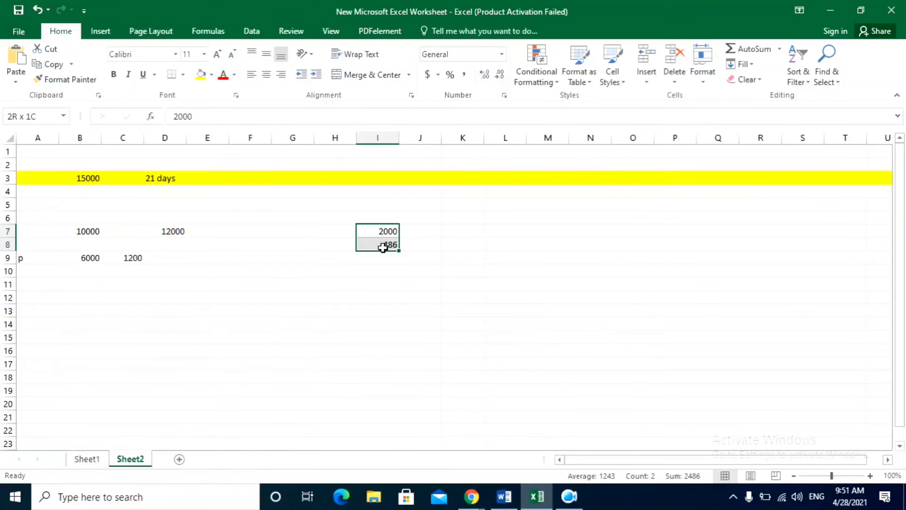
left_click(134, 260)
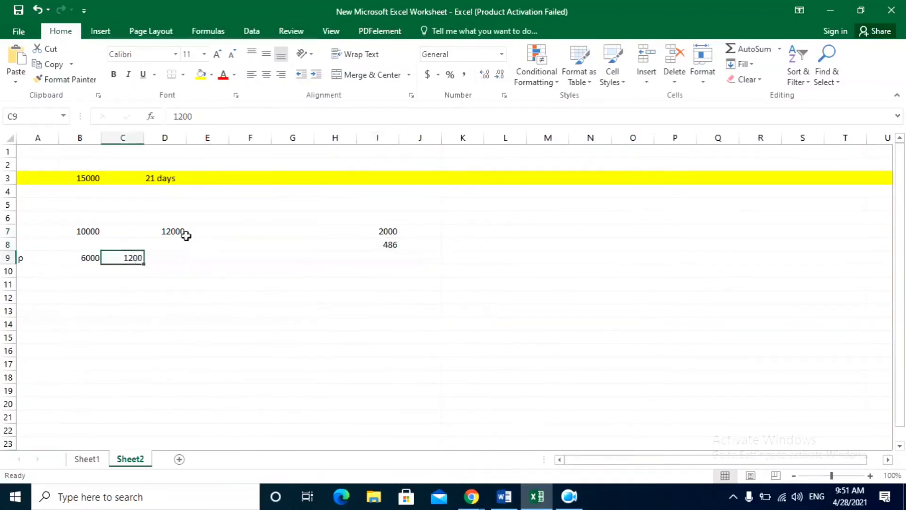
left_click_drag(87, 233, 173, 236)
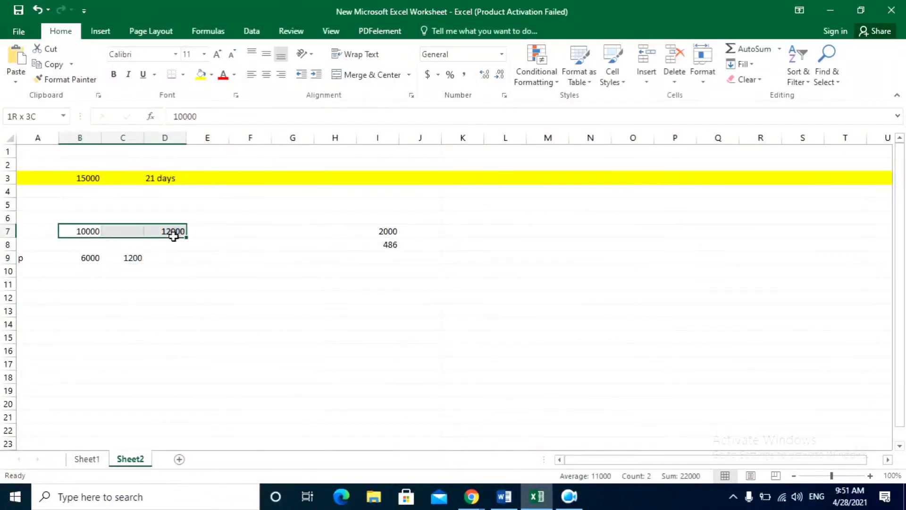
left_click_drag(97, 180, 163, 180)
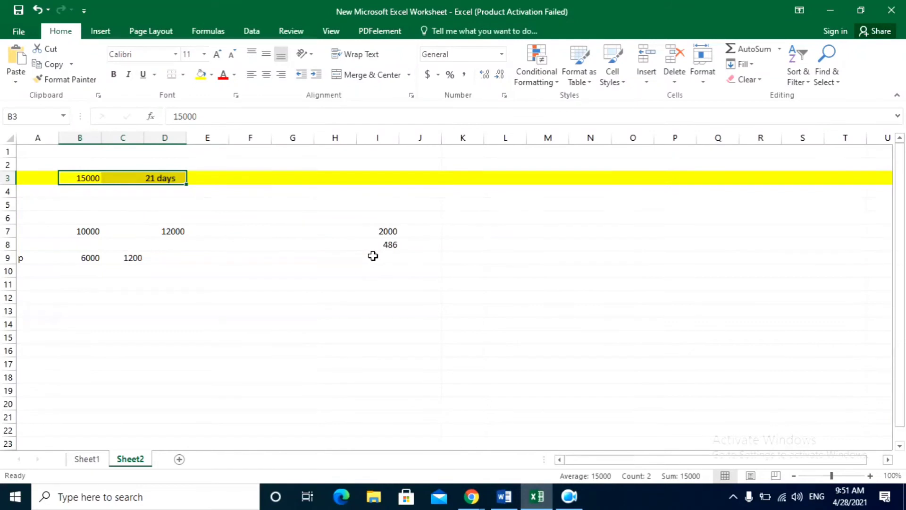
left_click(374, 248)
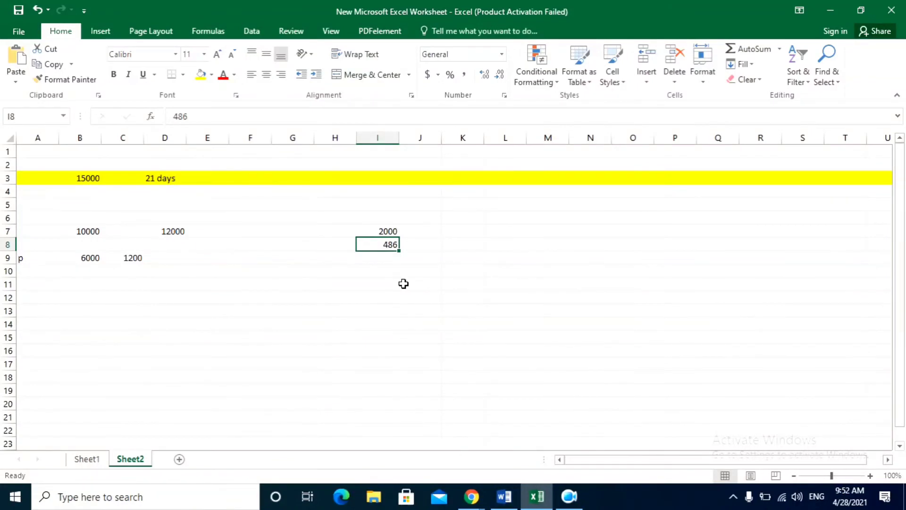
- Review the buy order's limit price on WazirX alongside the Excel worksheet's highlighted row 3 and the first trade's figures in row 7
key("alt+Tab")
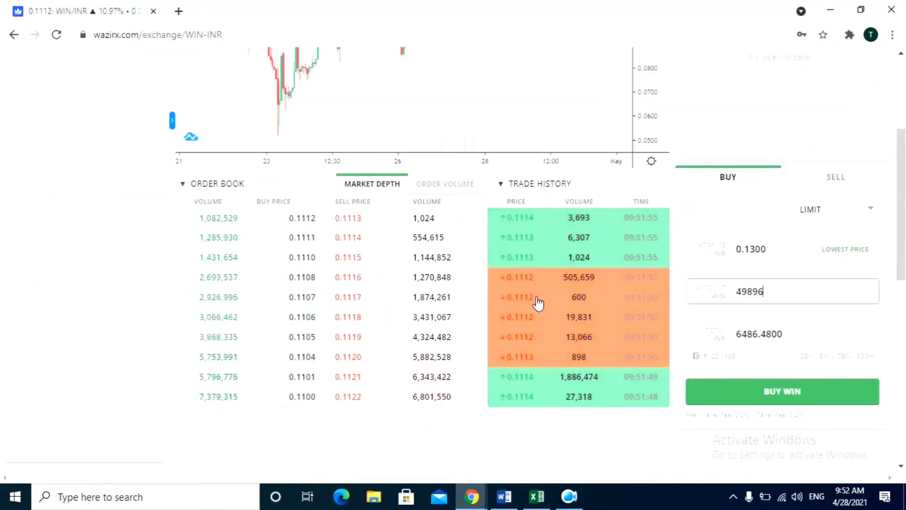
left_click_drag(792, 252, 757, 256)
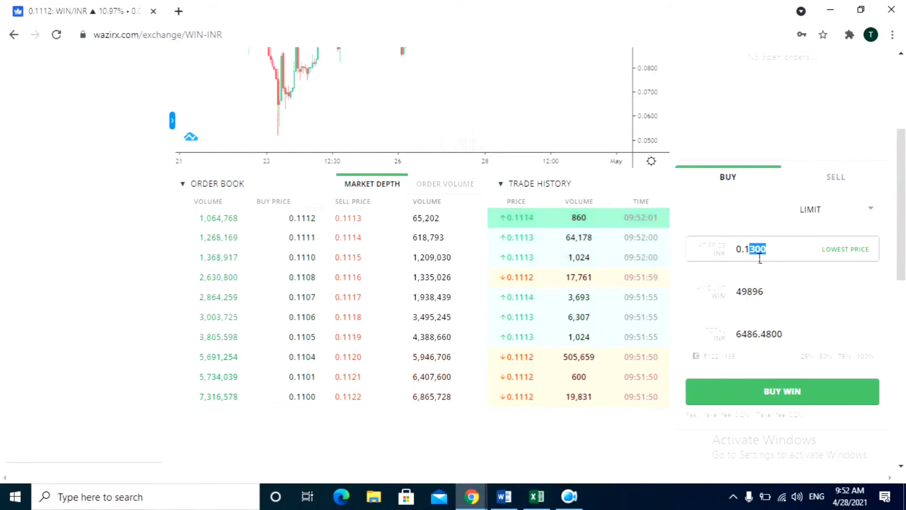
key("alt+Tab")
left_click_drag(98, 180, 160, 184)
left_click(89, 178)
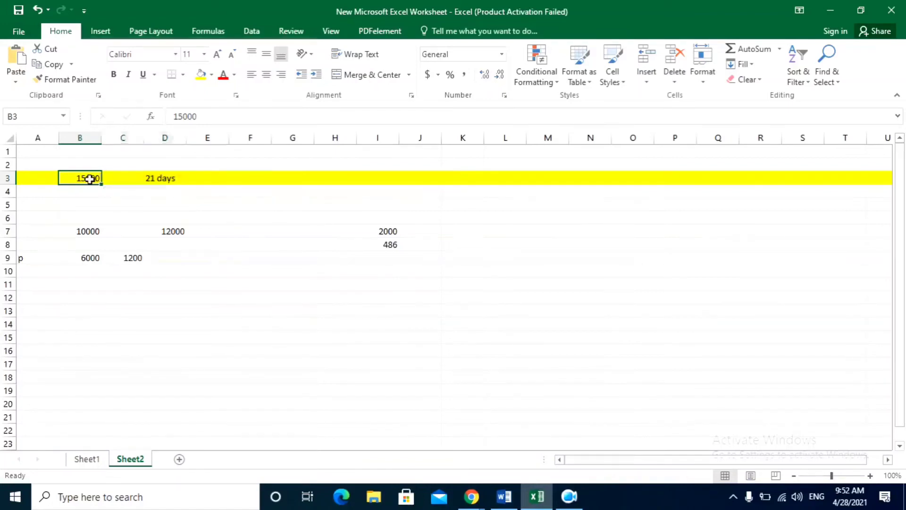
key("alt+Tab")
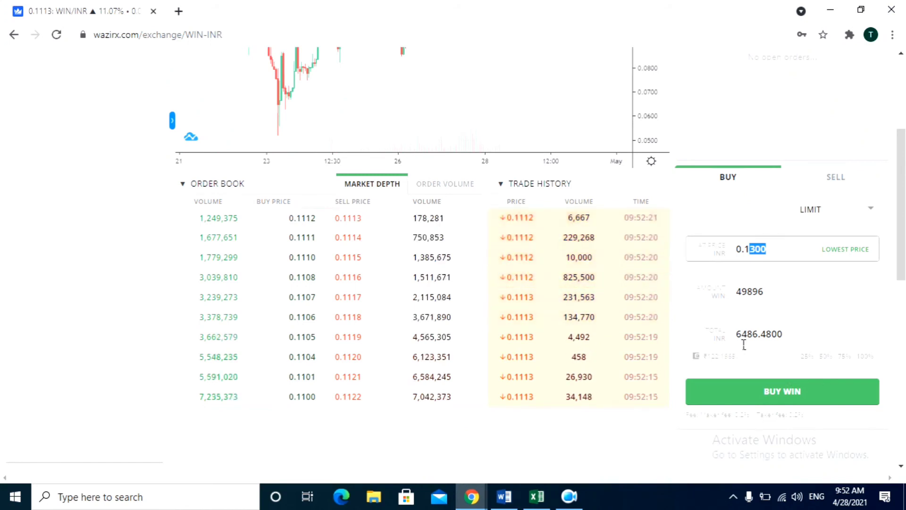
key("alt+Tab")
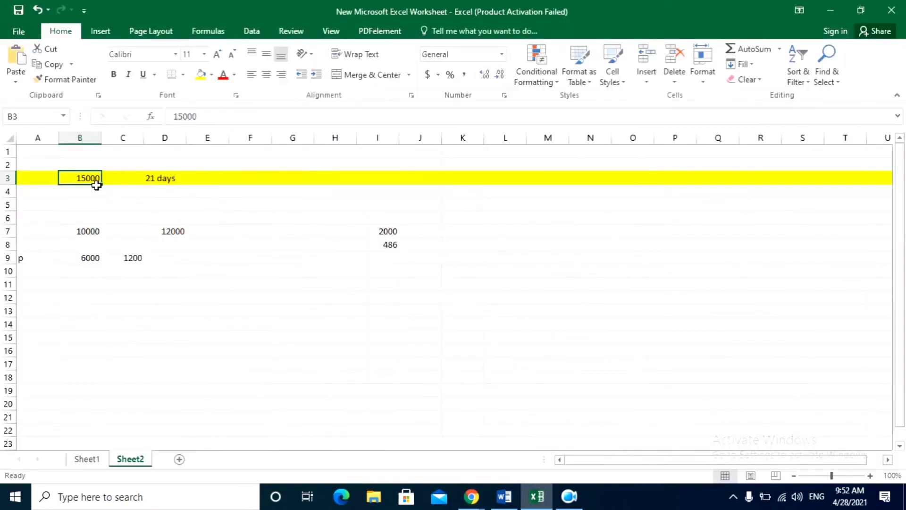
left_click(8, 178)
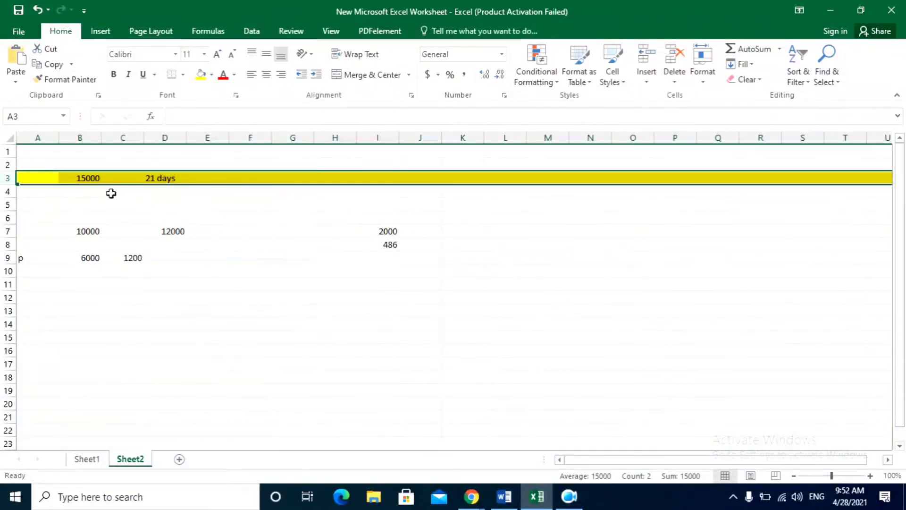
left_click(87, 177)
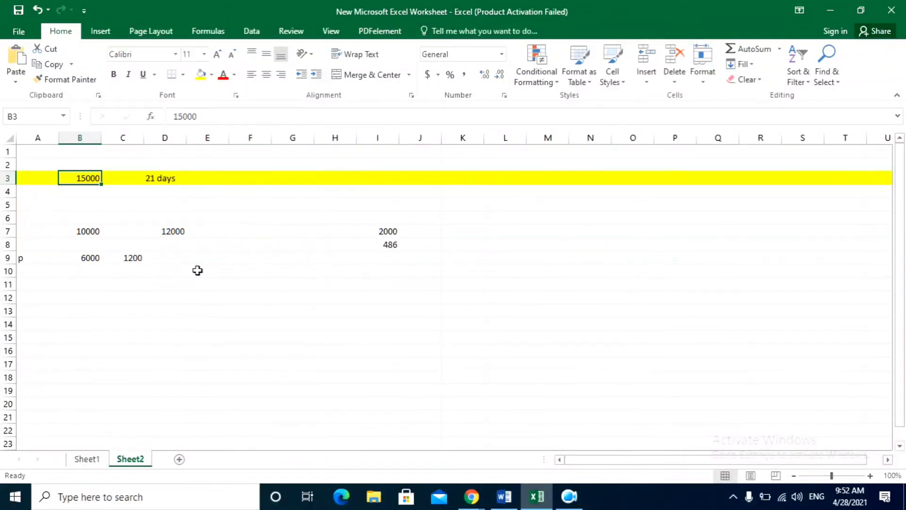
left_click(168, 221)
left_click(100, 234)
left_click(176, 234)
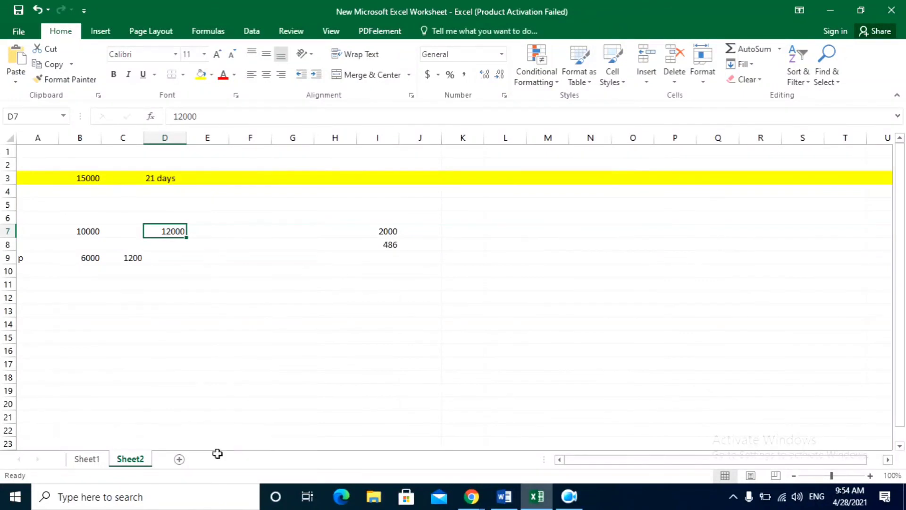
left_click(580, 502)
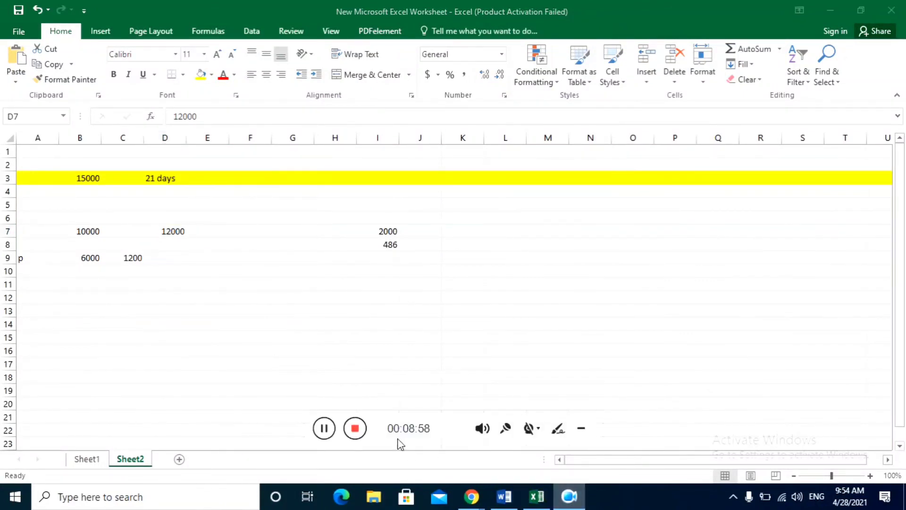